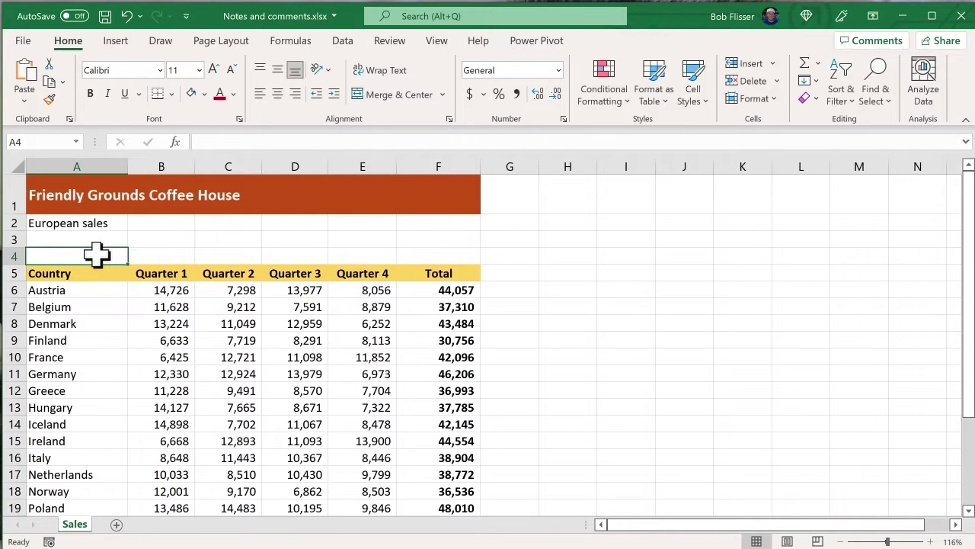
Add the note 'These numbers are not final.' to Belgium's total in F7 from the Review tab.
{"action": "left_click", "coordinate": [390, 42]}
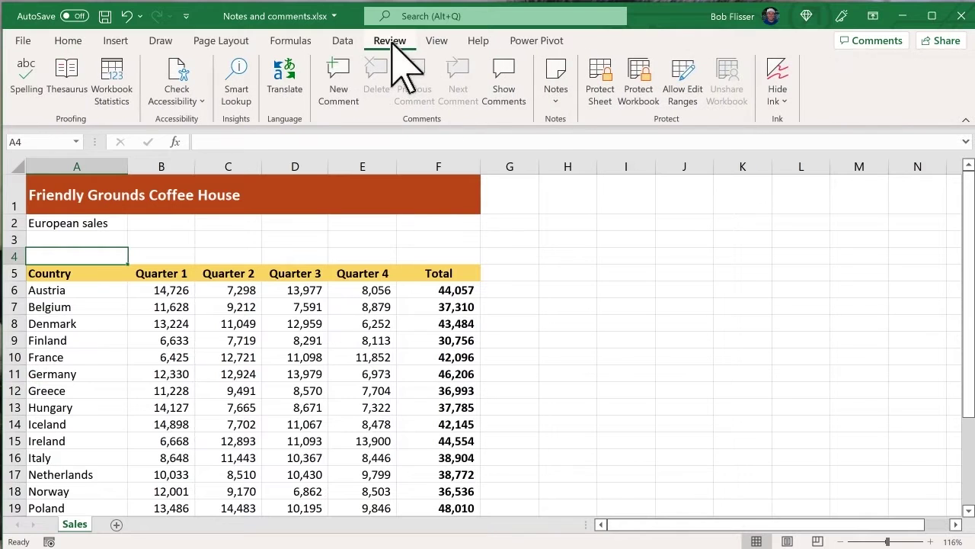
{"action": "left_click", "coordinate": [557, 97]}
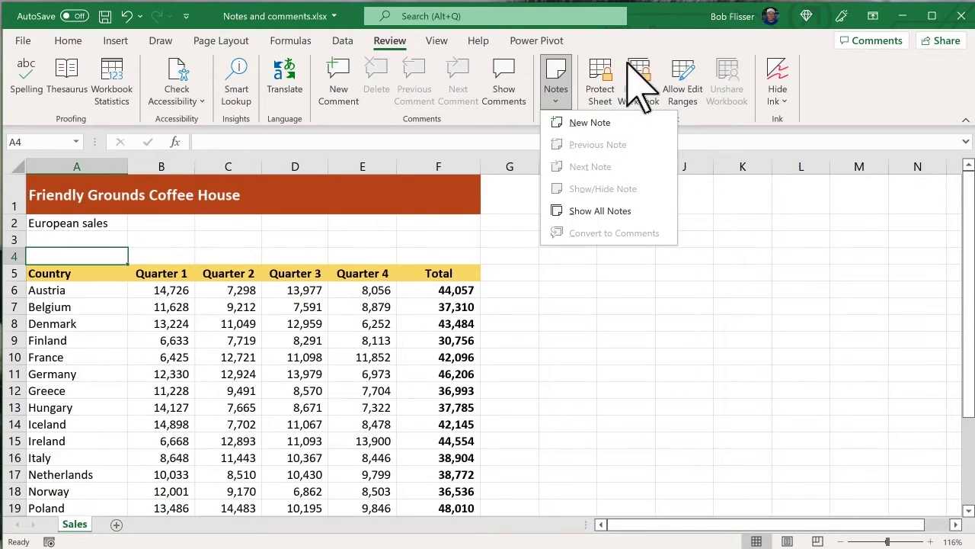
{"action": "left_click", "coordinate": [651, 23]}
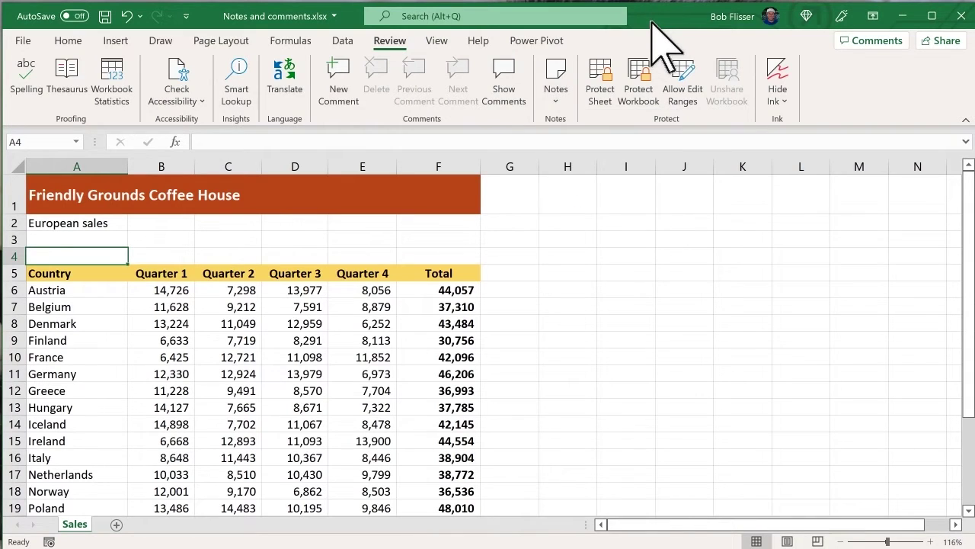
{"action": "left_click", "coordinate": [456, 305]}
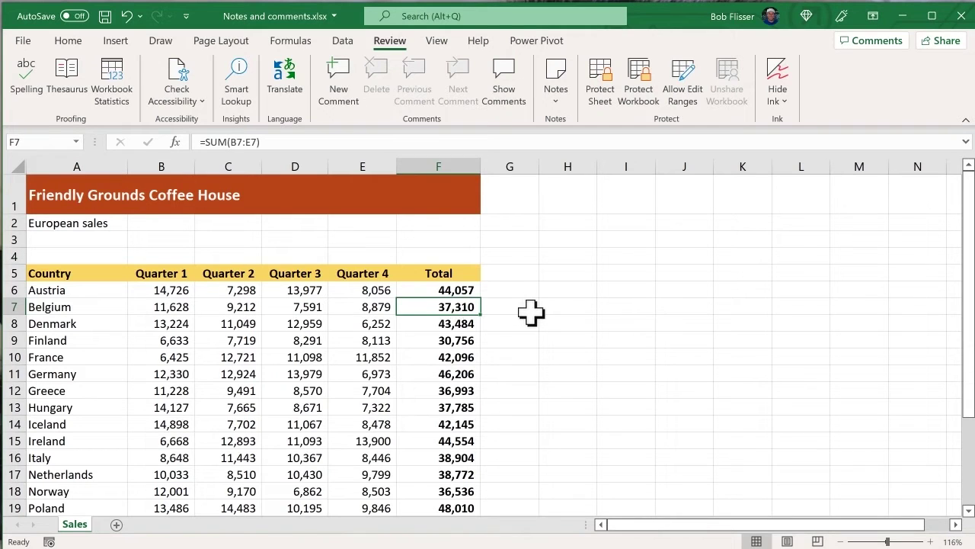
{"action": "left_click", "coordinate": [562, 100]}
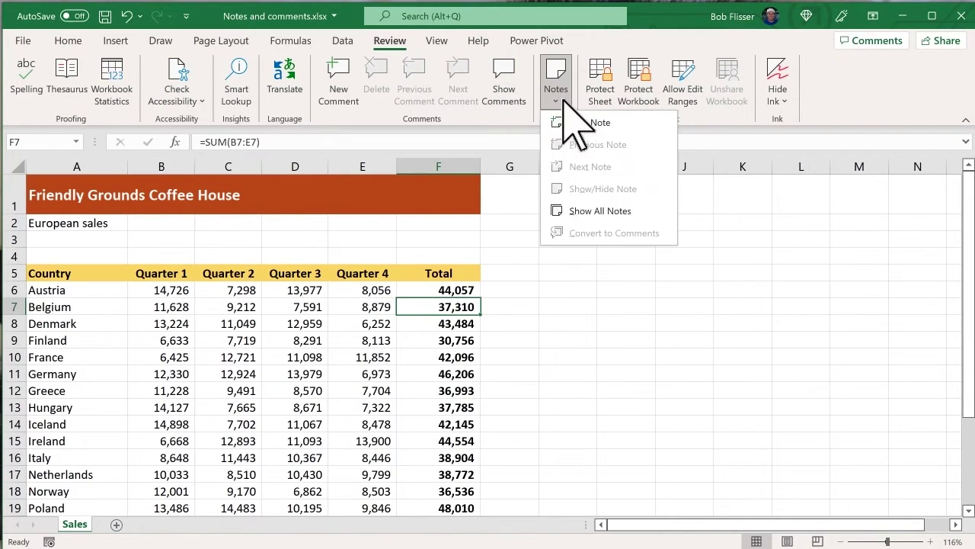
{"action": "left_click", "coordinate": [616, 125]}
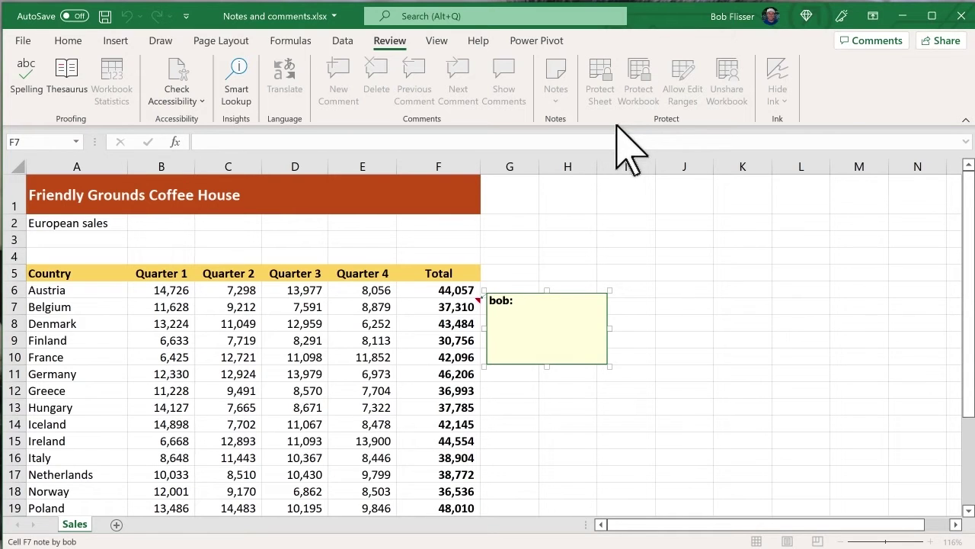
{"action": "type", "text": "These numbers are not final."}
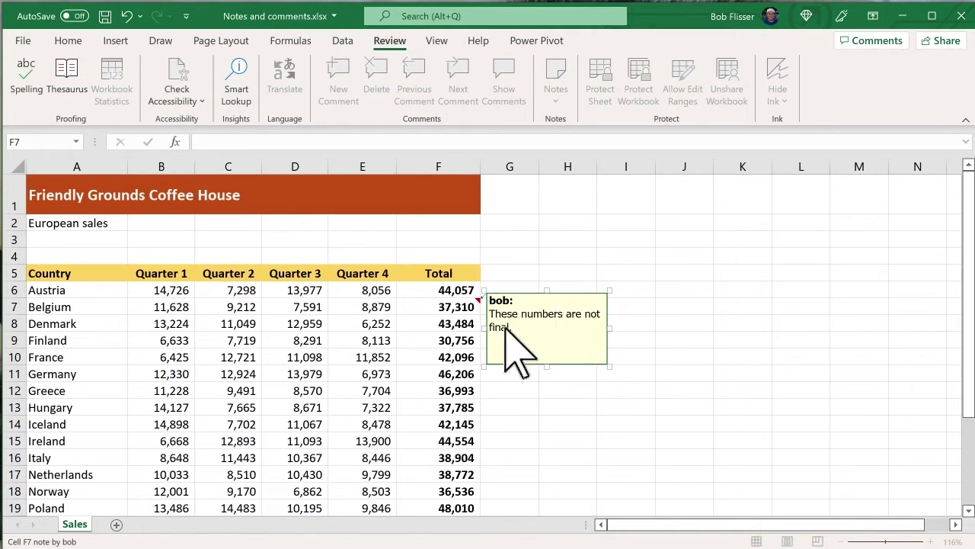
{"action": "left_click", "coordinate": [510, 391]}
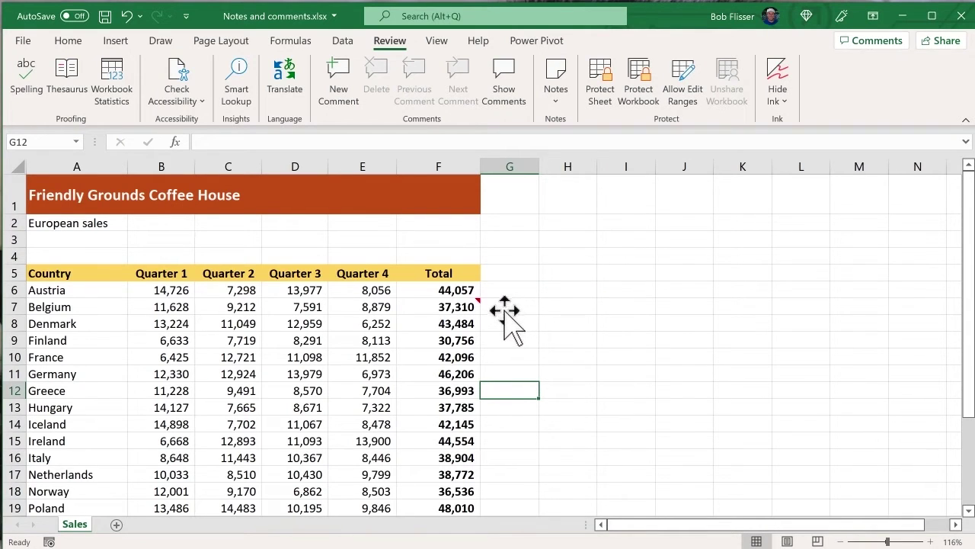
Add a note to France's total in F10 about talking with a colleague.
{"action": "mouse_move", "coordinate": [460, 305]}
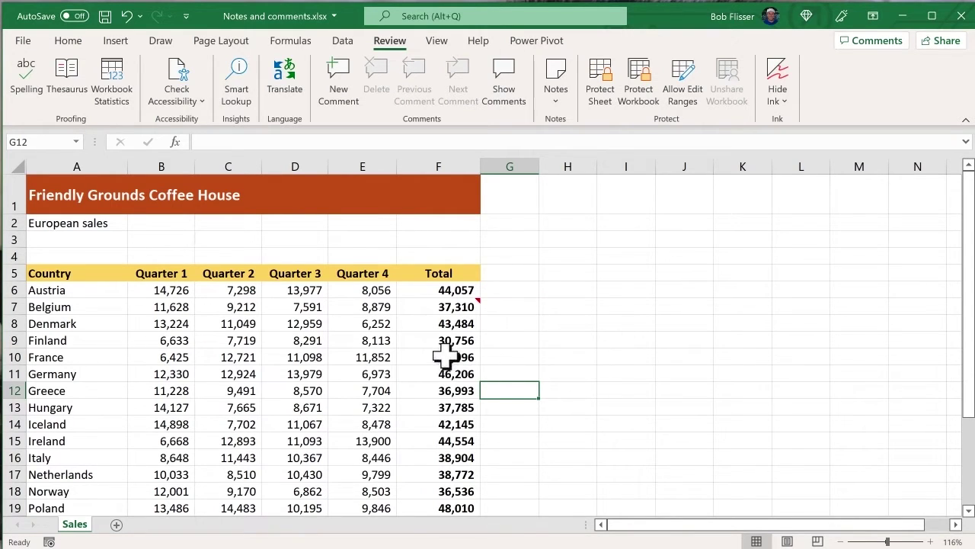
{"action": "left_click", "coordinate": [446, 357]}
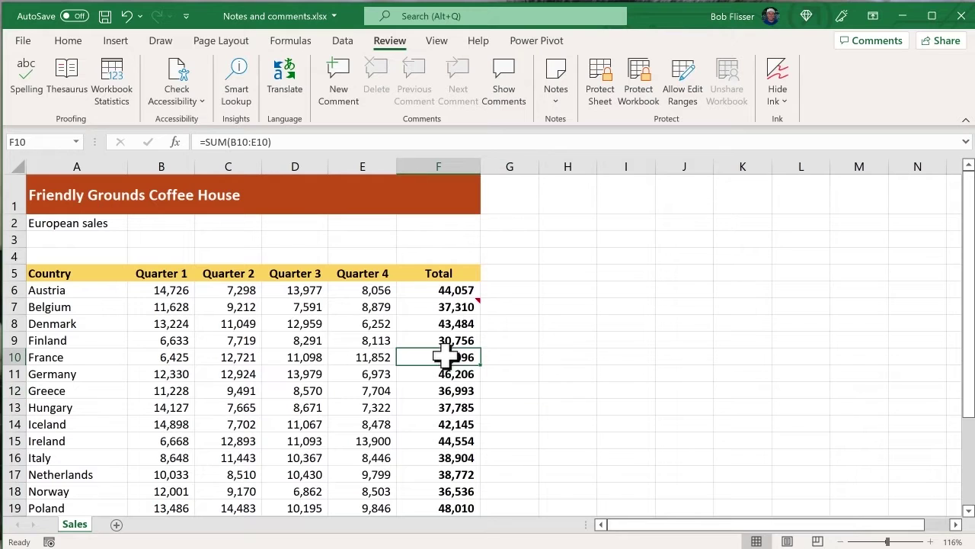
{"action": "left_click", "coordinate": [557, 90]}
{"action": "left_click", "coordinate": [614, 127]}
{"action": "type", "text": "Talk with Jean-Luc."}
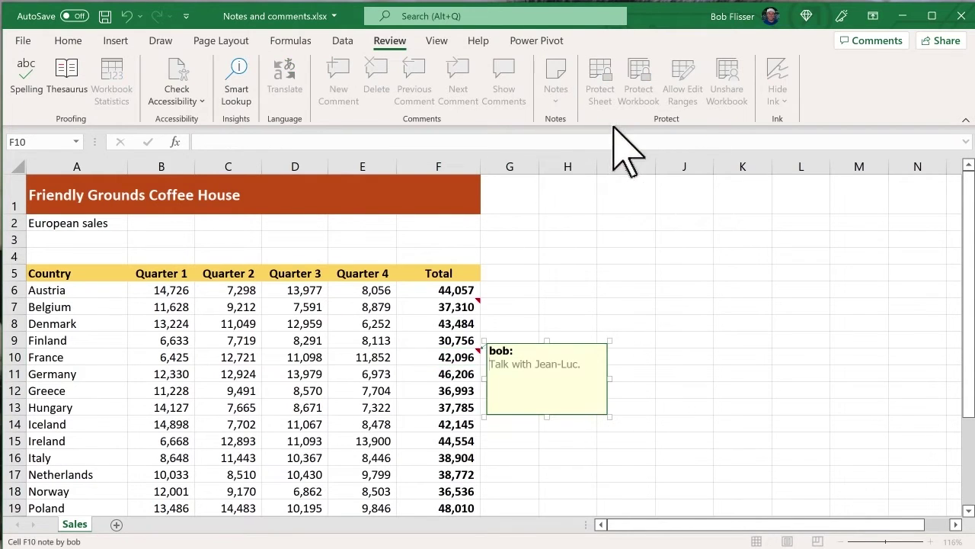
{"action": "left_click", "coordinate": [526, 461]}
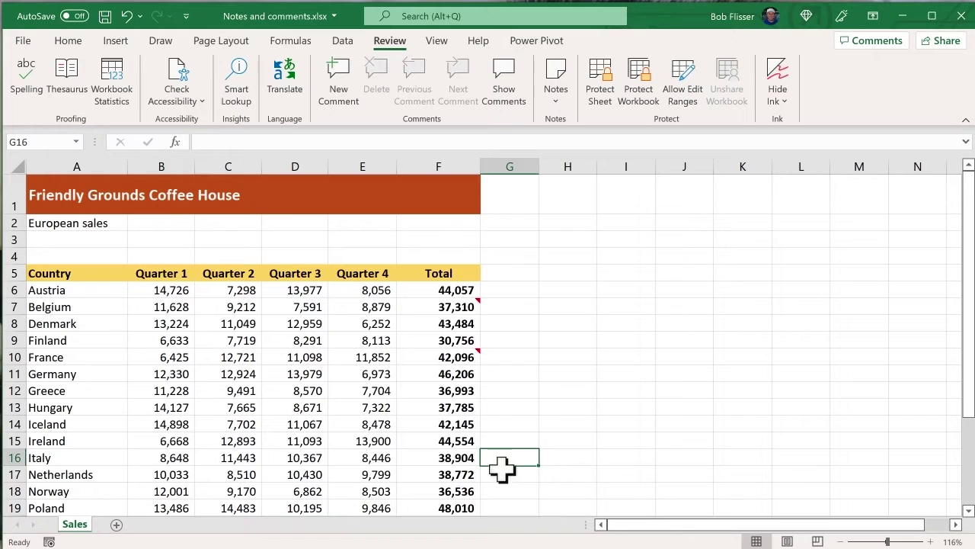
Add the note 'This was our best year, ever!' to the Netherlands total in F17.
{"action": "left_click", "coordinate": [461, 474]}
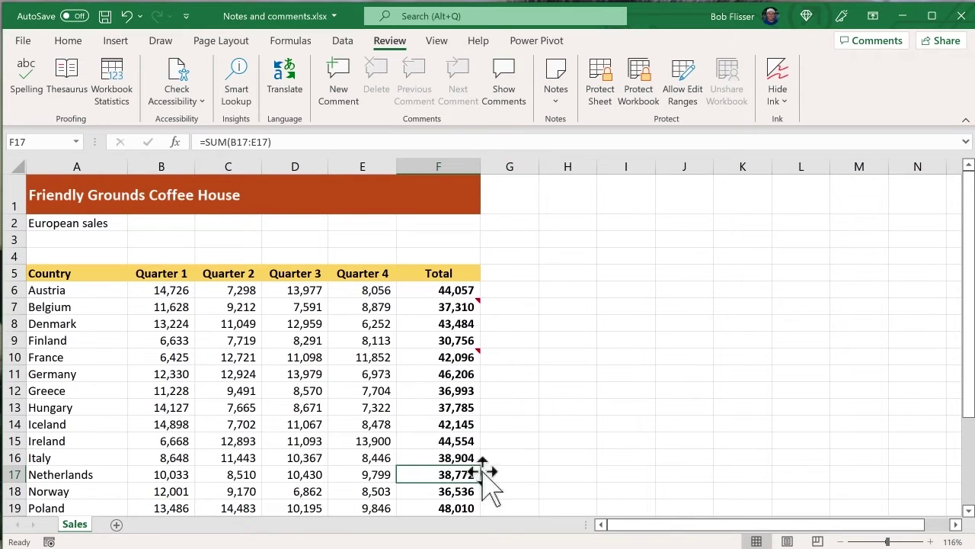
{"action": "left_click", "coordinate": [557, 99]}
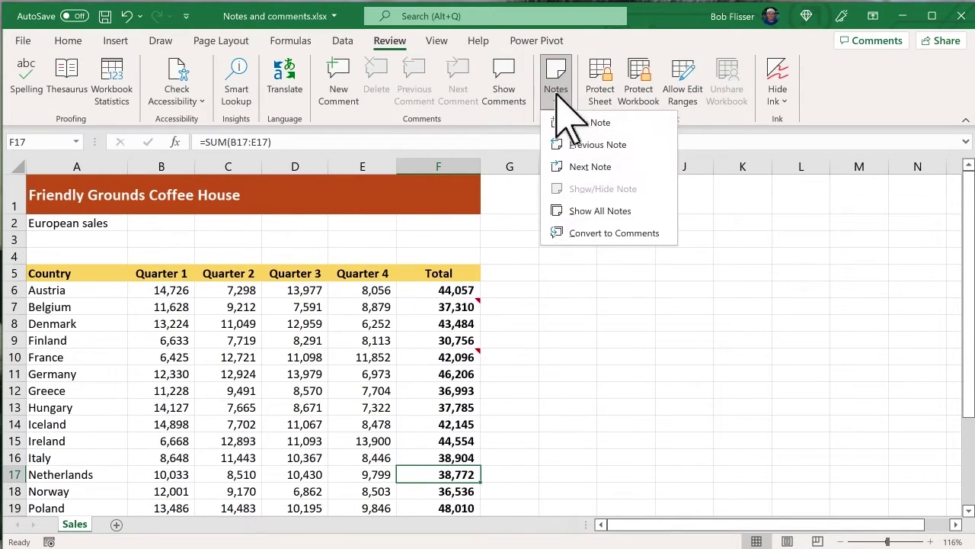
{"action": "left_click", "coordinate": [609, 122]}
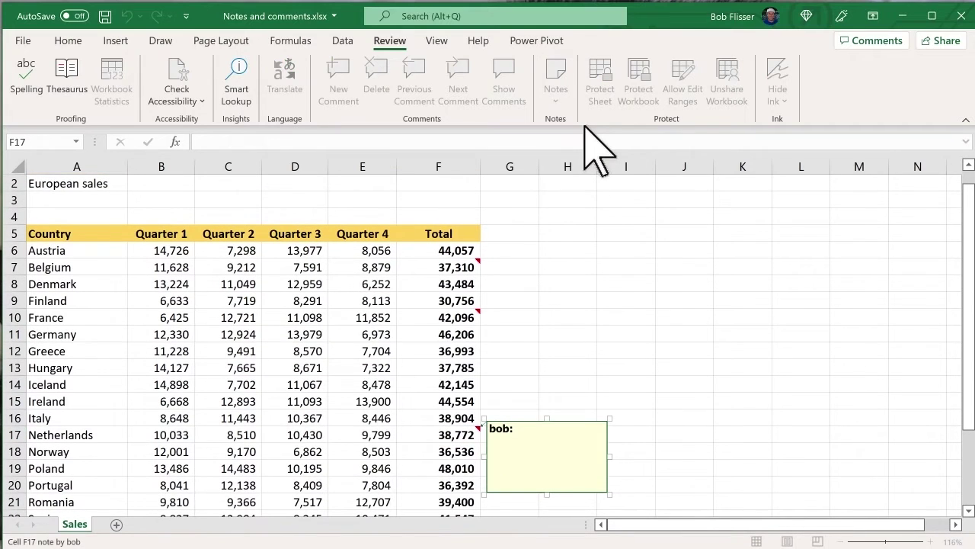
{"action": "type", "text": "This was our best year, ever!"}
{"action": "left_click", "coordinate": [583, 298]}
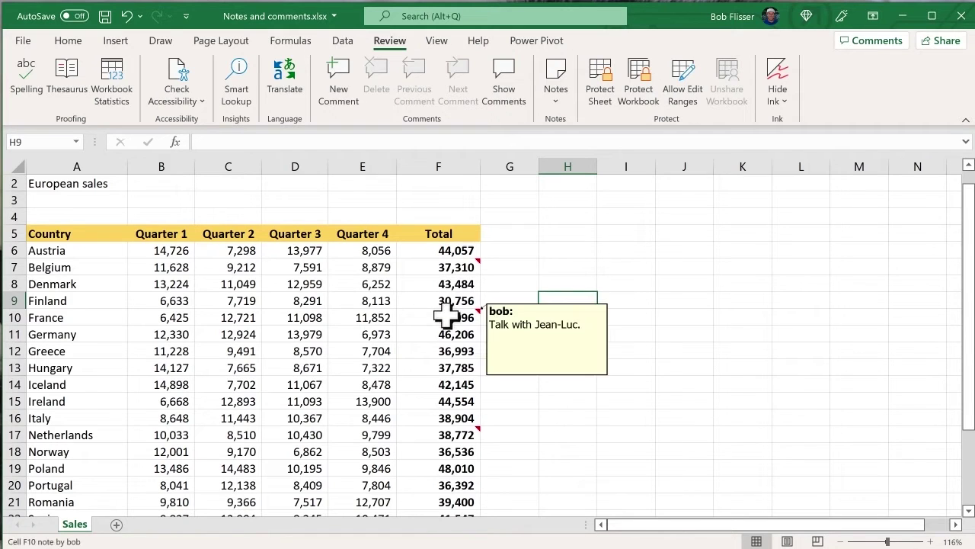
{"action": "mouse_move", "coordinate": [461, 434]}
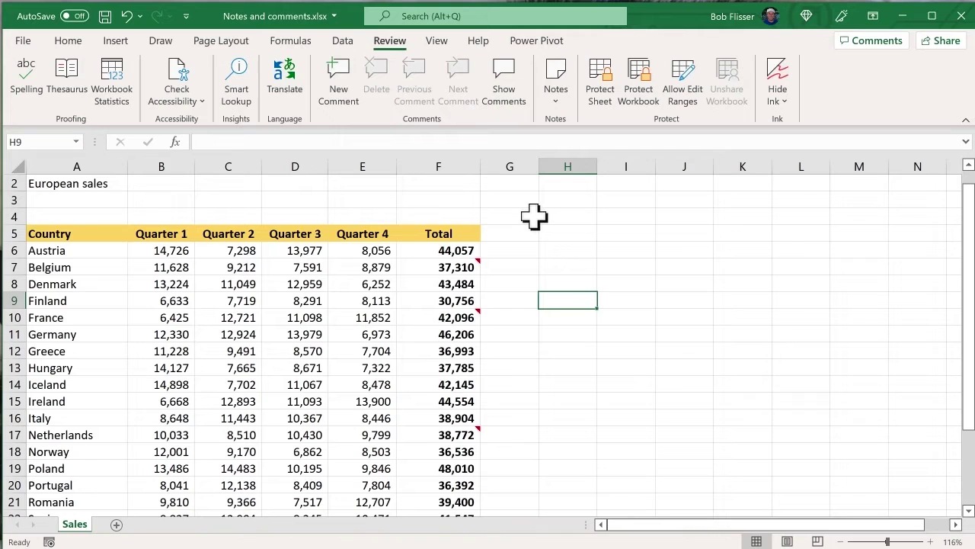
Step through the notes on F7, F10 and F17 with Next Note, then back to F10.
{"action": "left_click", "coordinate": [431, 198]}
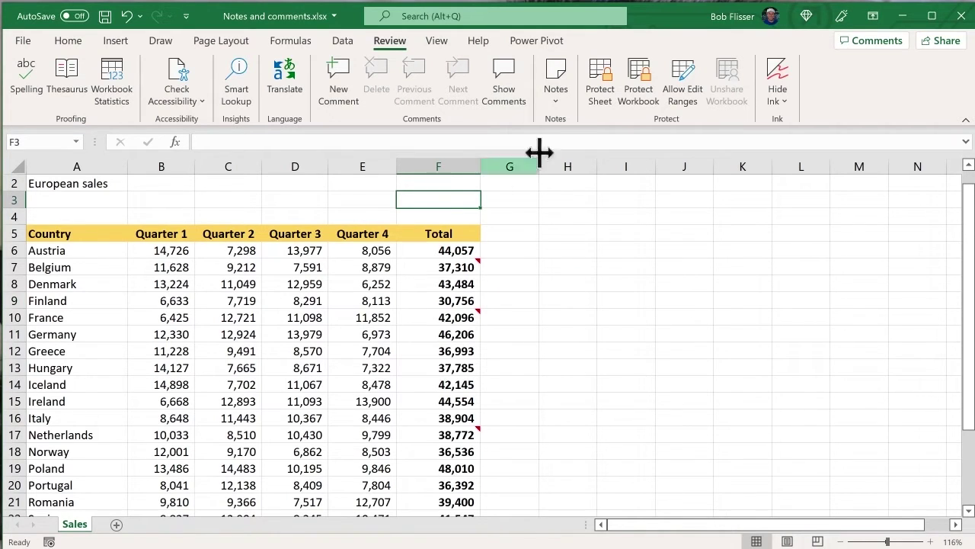
{"action": "left_click", "coordinate": [555, 84]}
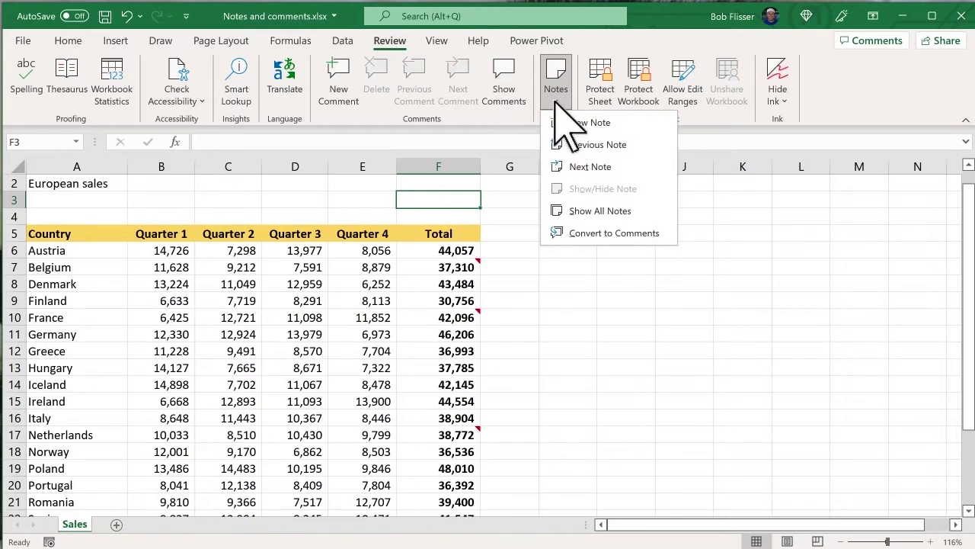
{"action": "left_click", "coordinate": [629, 166]}
{"action": "left_click", "coordinate": [556, 95]}
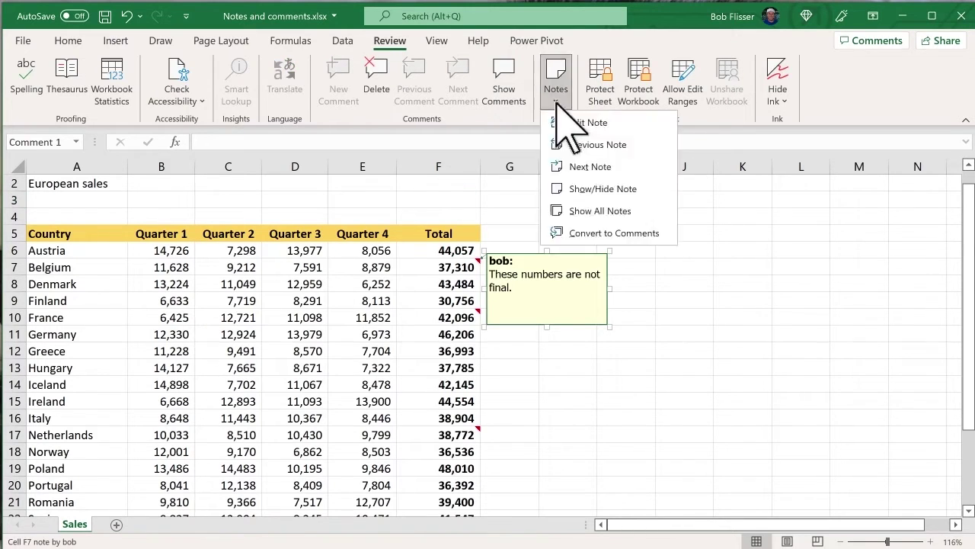
{"action": "left_click", "coordinate": [585, 166]}
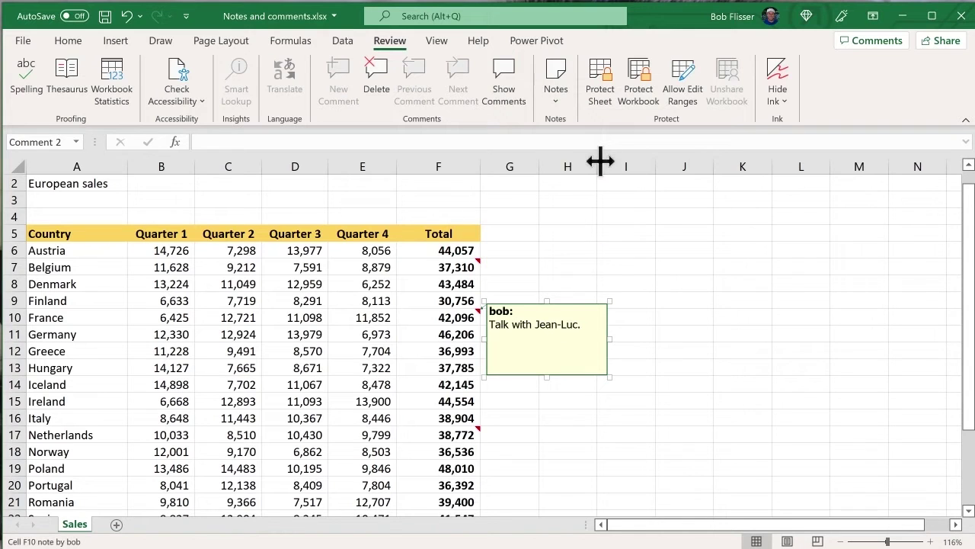
{"action": "left_click", "coordinate": [559, 99]}
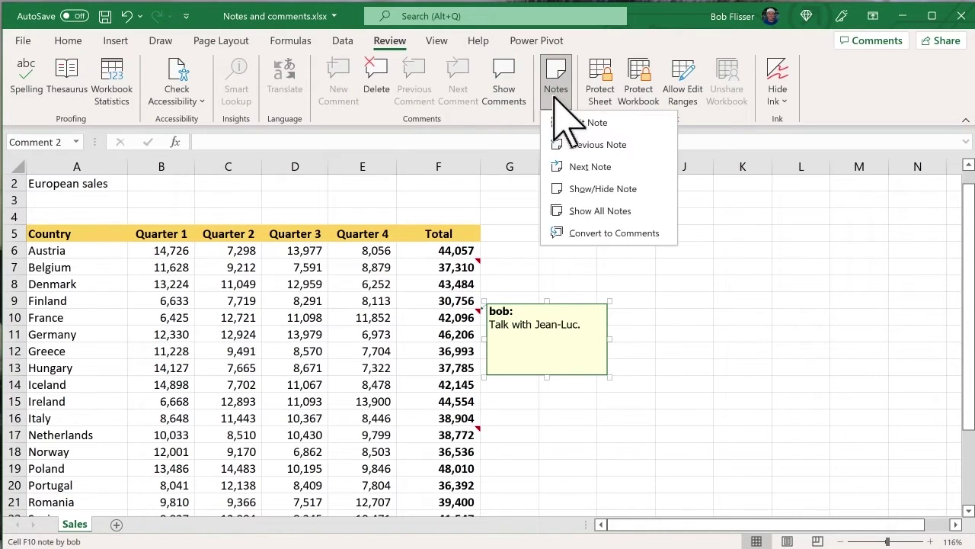
{"action": "left_click", "coordinate": [594, 167]}
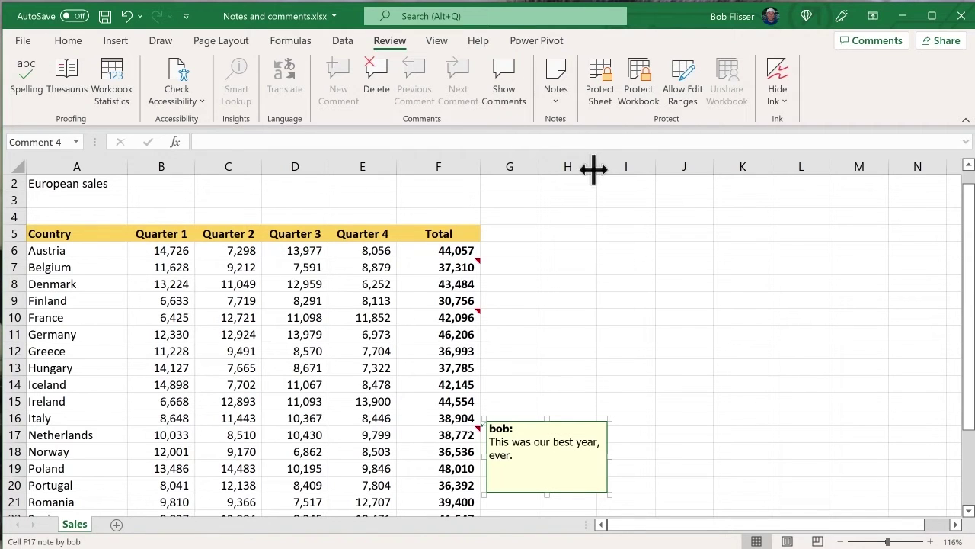
{"action": "left_click", "coordinate": [557, 99]}
{"action": "left_click", "coordinate": [623, 145]}
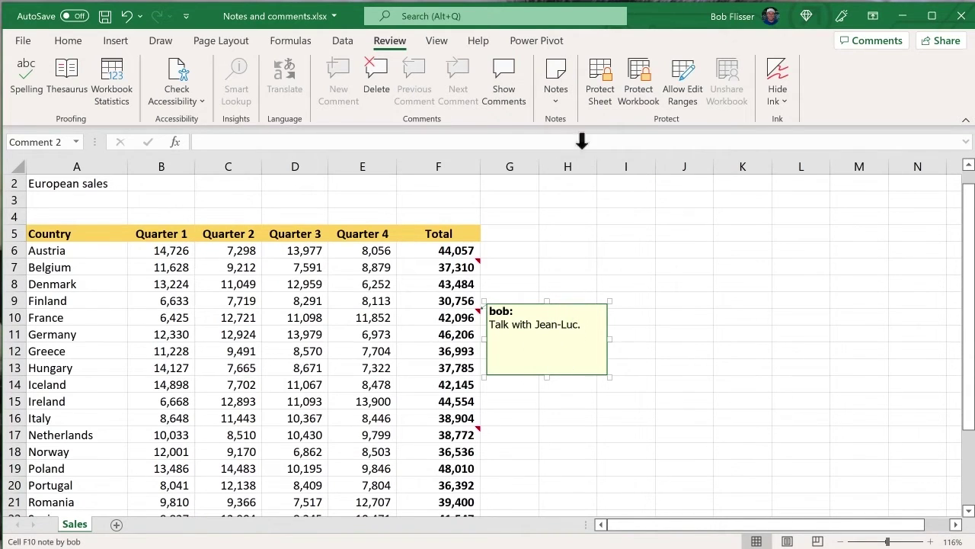
Append 'He thinks there might be Klingons.' to the F10 note.
{"action": "left_click", "coordinate": [556, 98]}
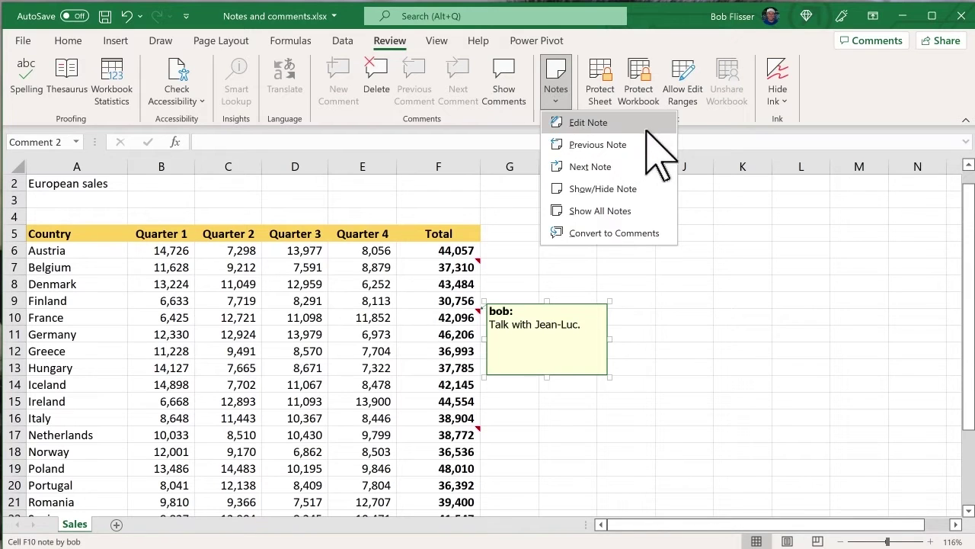
{"action": "left_click", "coordinate": [602, 123]}
{"action": "type", "text": "He thinks there might be Klingons."}
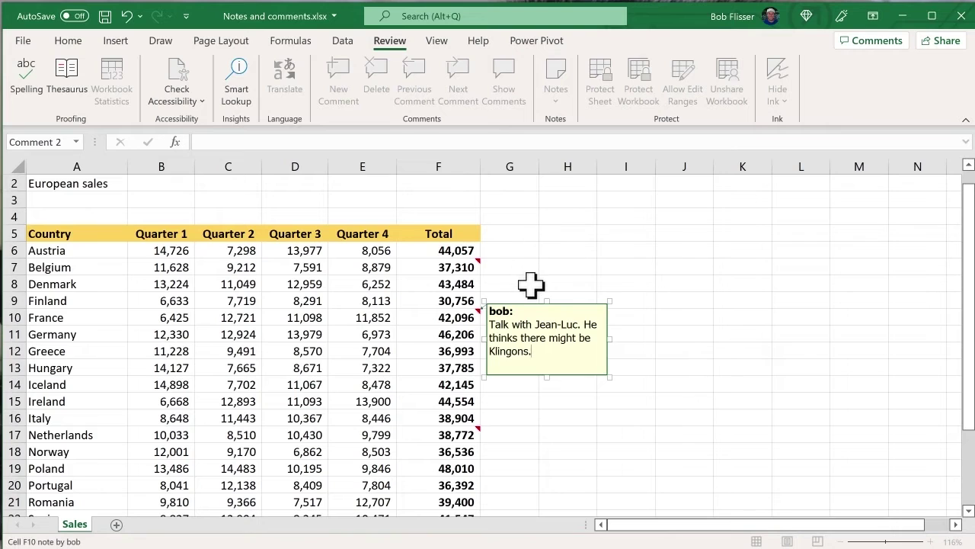
{"action": "left_click", "coordinate": [531, 284]}
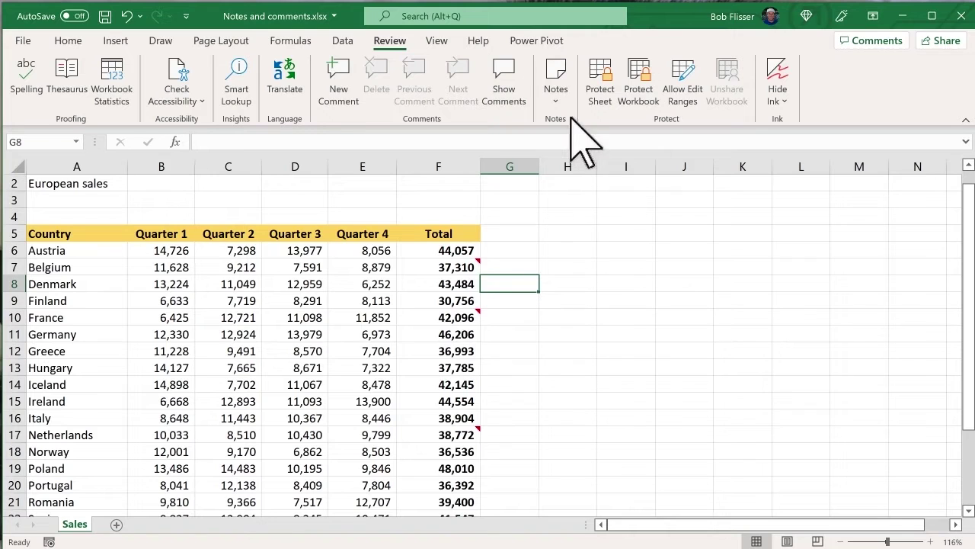
Show all three notes on the sheet, then toggle Show All Notes off to hide them.
{"action": "left_click", "coordinate": [556, 96]}
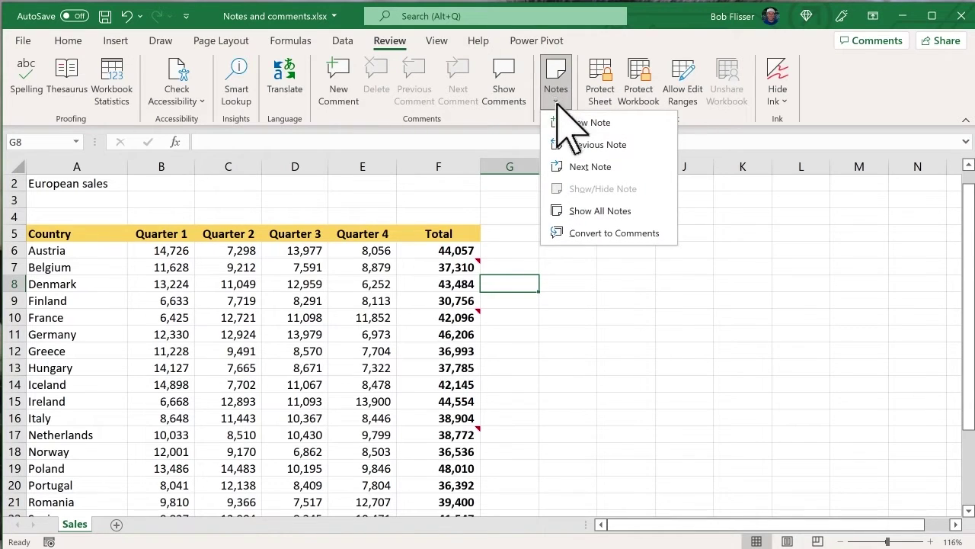
{"action": "left_click", "coordinate": [602, 211]}
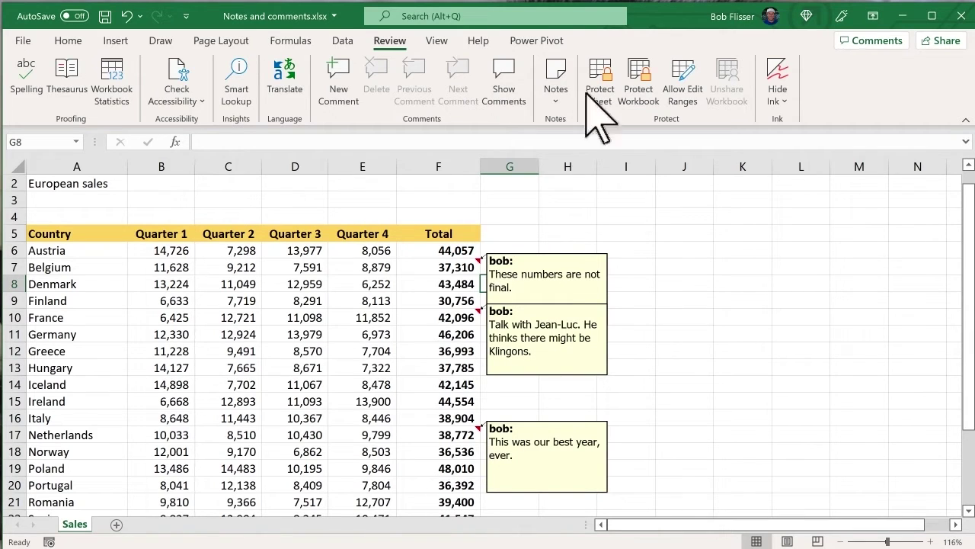
{"action": "left_click", "coordinate": [556, 93]}
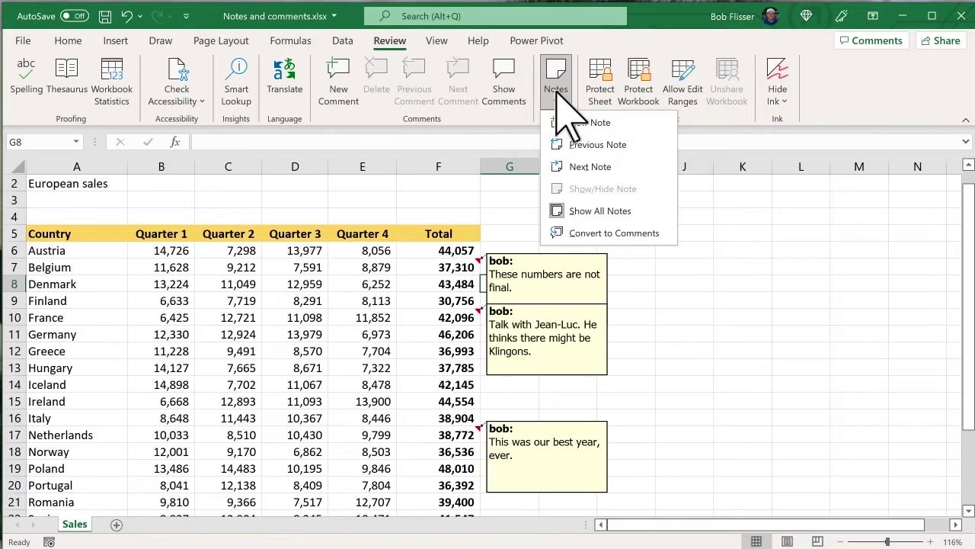
{"action": "left_click", "coordinate": [626, 210]}
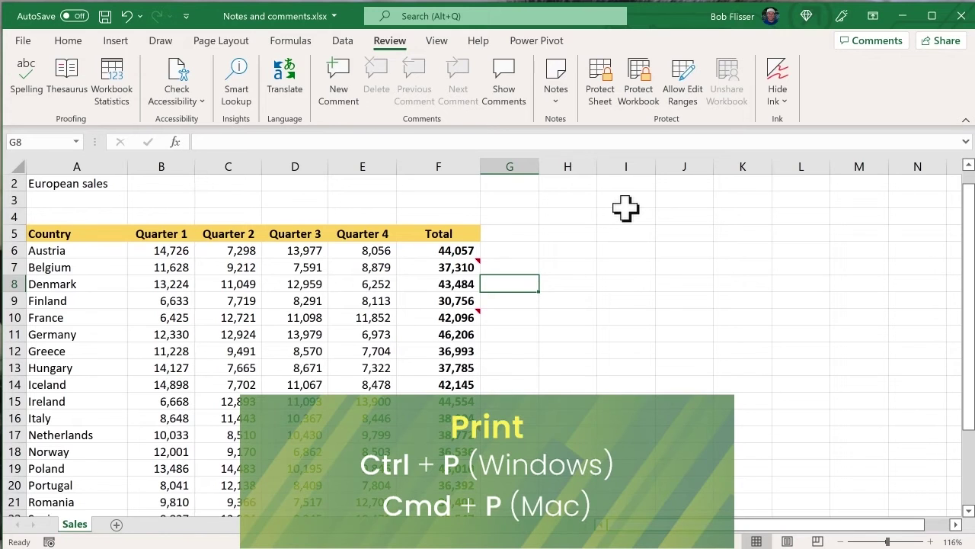
In Page Setup's Sheet options, print comments and notes 'At end of sheet', making two pages.
{"action": "key", "text": "ctrl+p"}
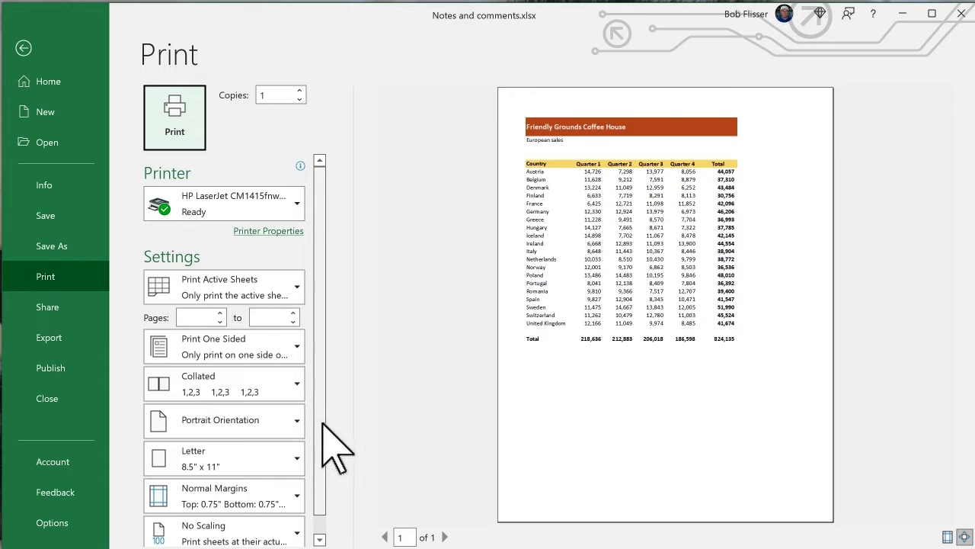
{"action": "scroll", "coordinate": [326, 510], "scroll_direction": "down", "scroll_amount": 1}
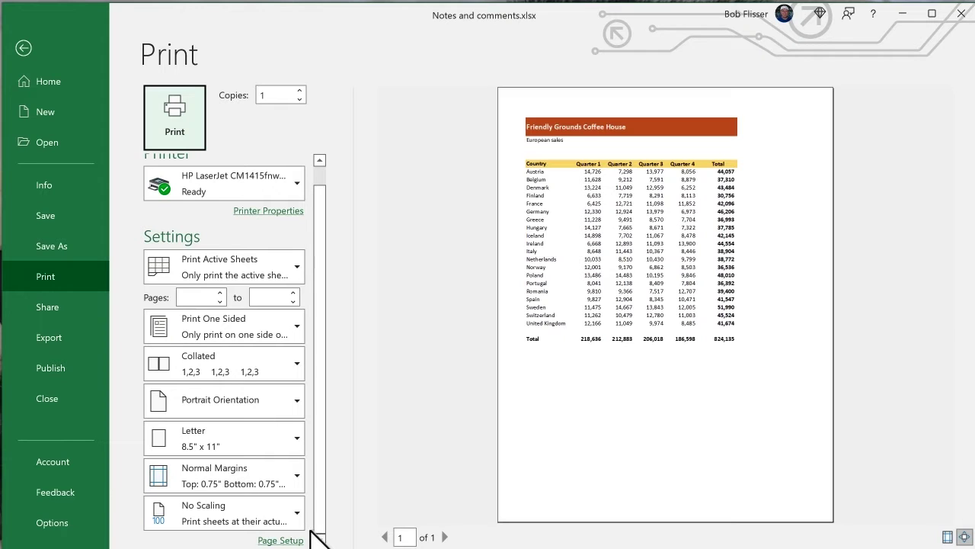
{"action": "left_click", "coordinate": [280, 540]}
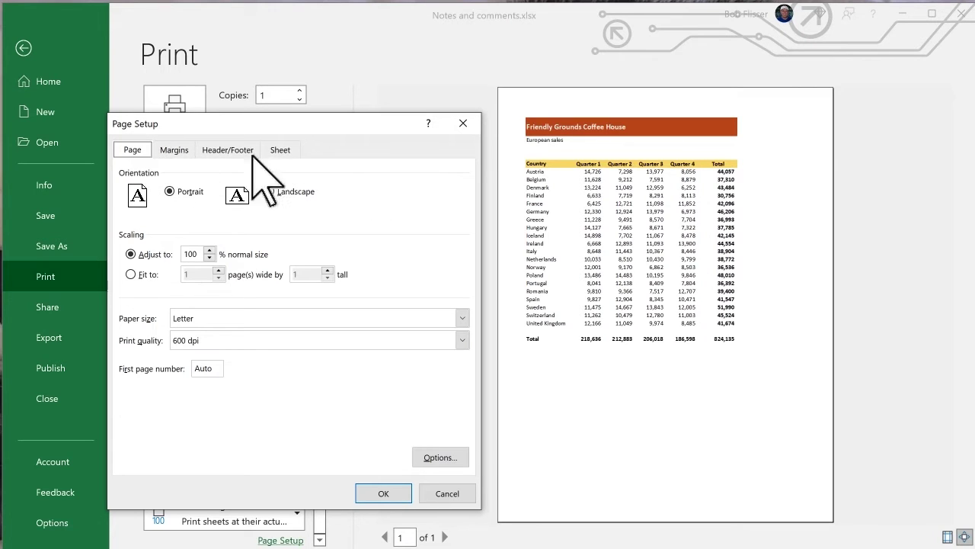
{"action": "left_click", "coordinate": [288, 150]}
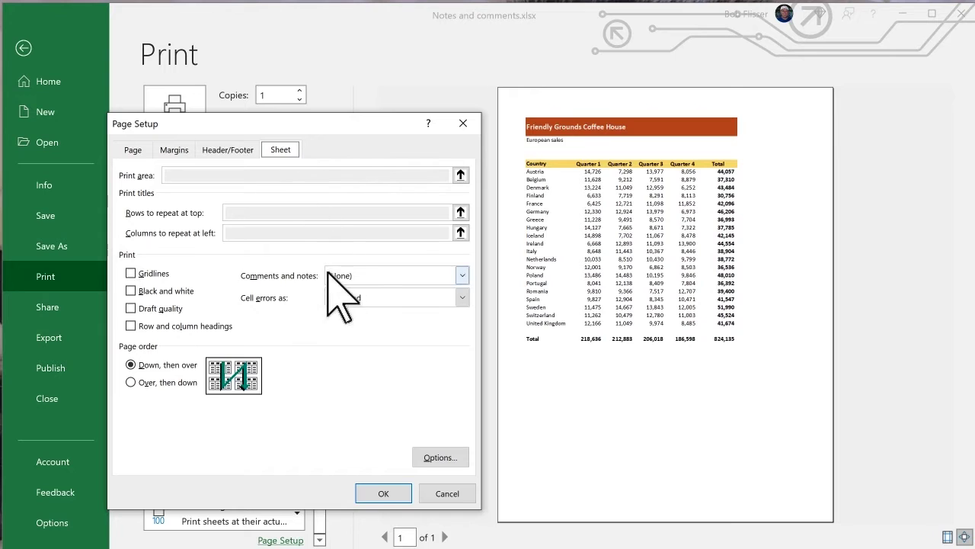
{"action": "left_click", "coordinate": [440, 278]}
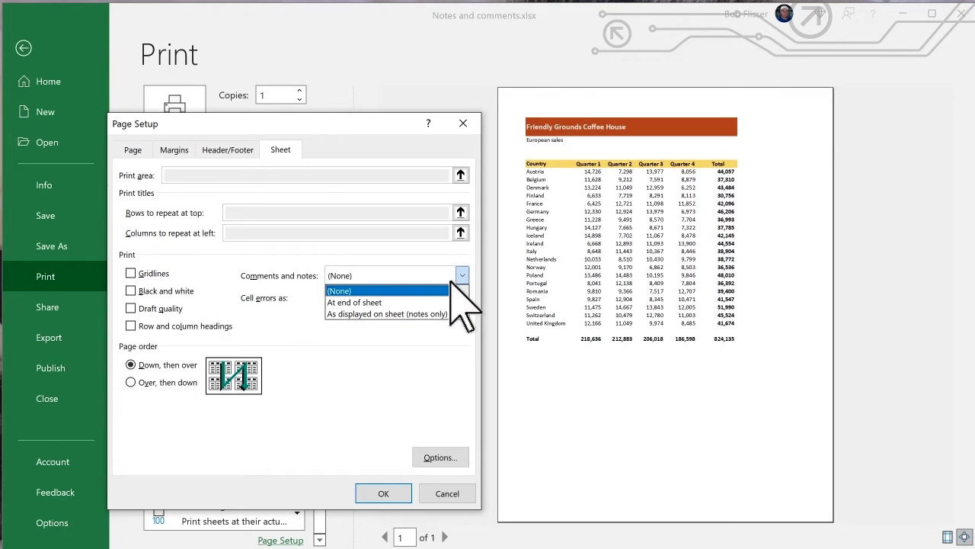
{"action": "left_click", "coordinate": [392, 303]}
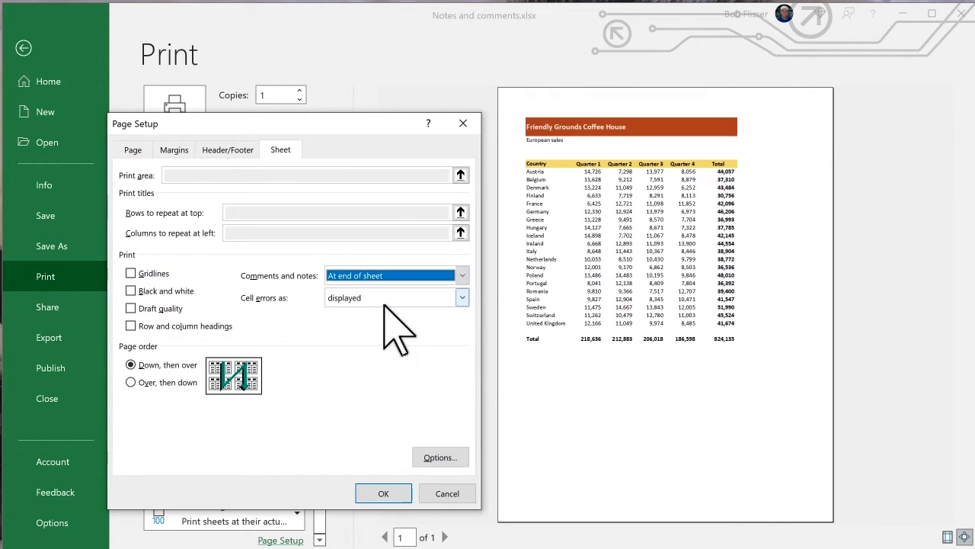
{"action": "left_click", "coordinate": [385, 492]}
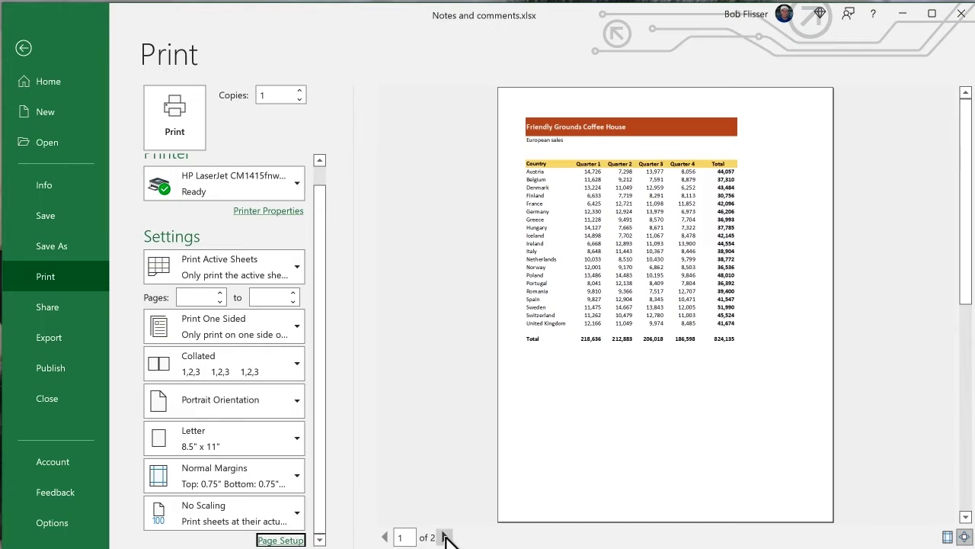
{"action": "left_click", "coordinate": [445, 537]}
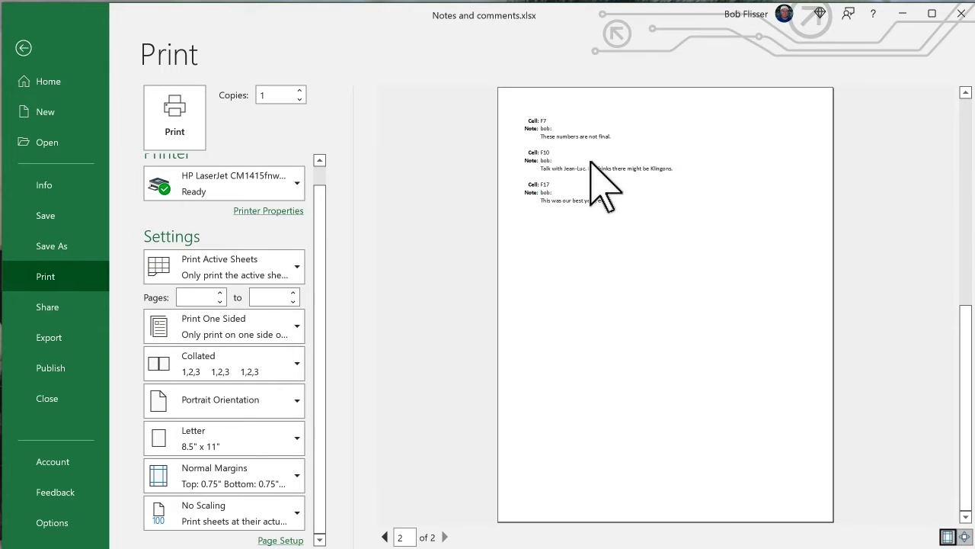
{"action": "left_click", "coordinate": [385, 536]}
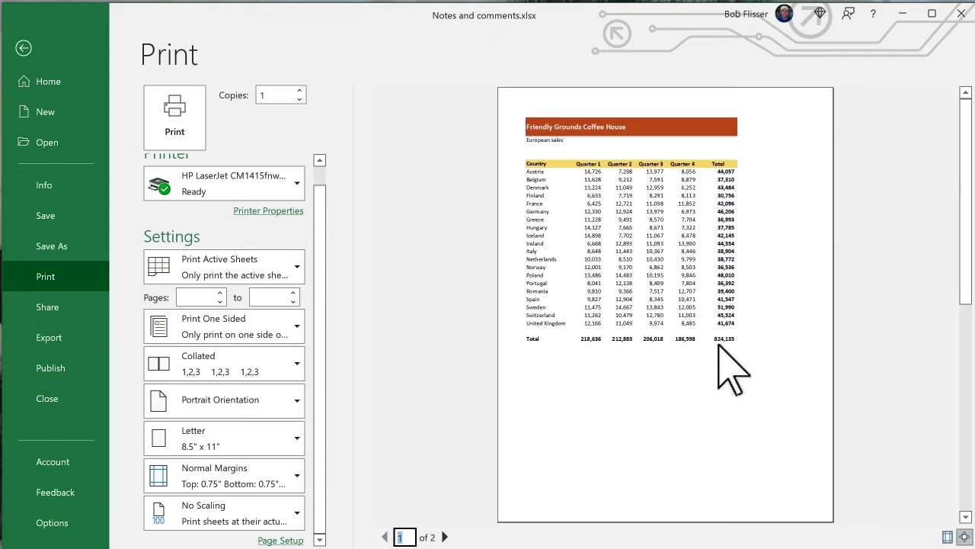
Leave the preview, turn on Show All Notes for the three notes, and reopen Print.
{"action": "key", "text": "Escape"}
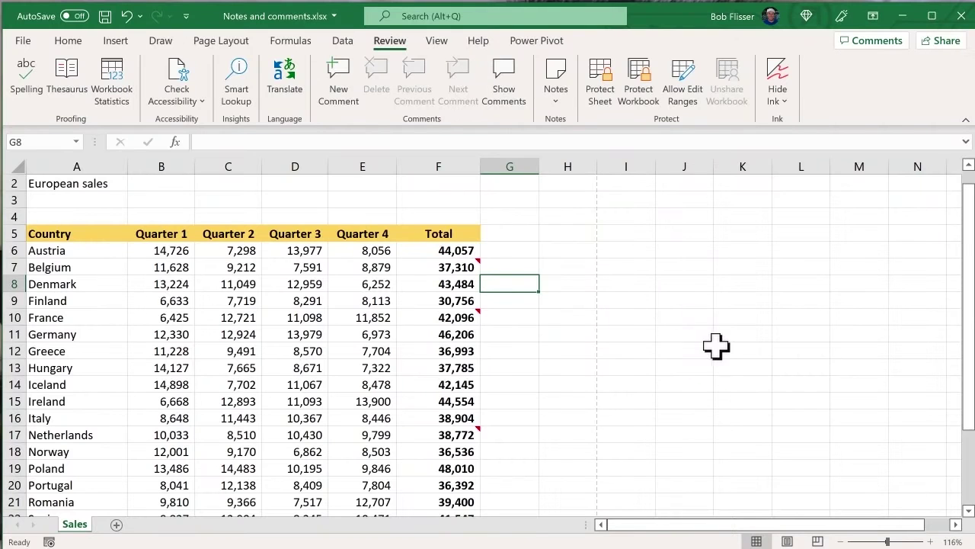
{"action": "left_click", "coordinate": [558, 106]}
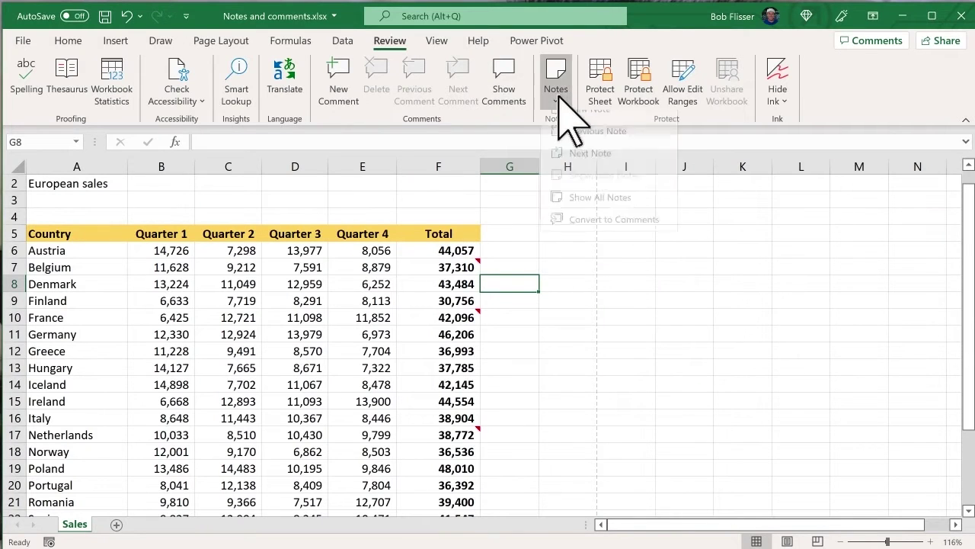
{"action": "left_click", "coordinate": [615, 212]}
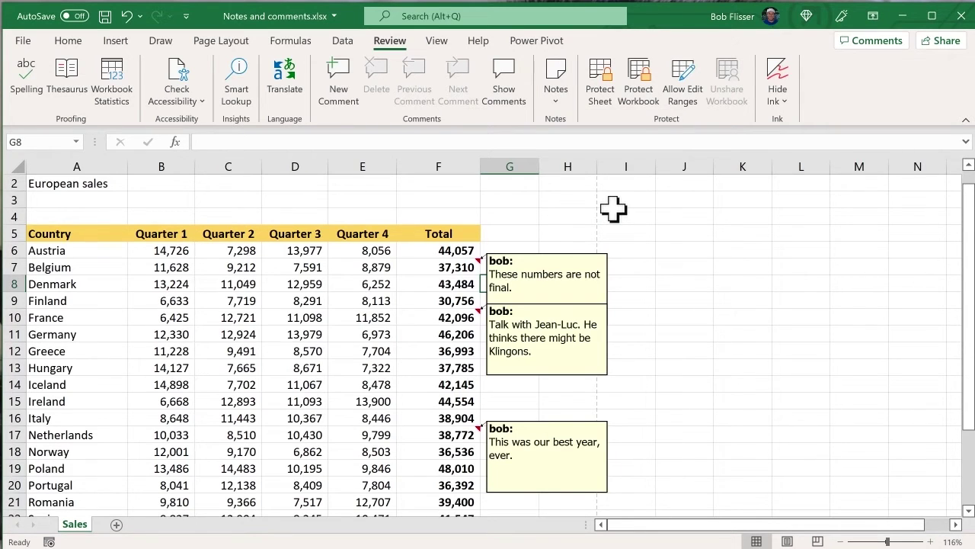
{"action": "key", "text": "ctrl+p"}
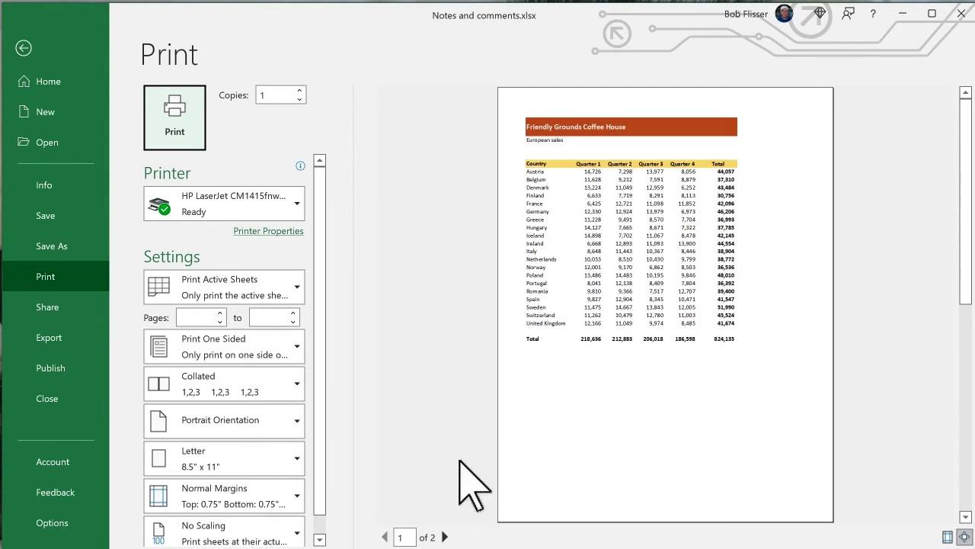
Set Page Setup's Comments and notes option to 'As displayed on sheet' so notes print beside the totals.
{"action": "scroll", "coordinate": [326, 488], "scroll_direction": "down", "scroll_amount": 1}
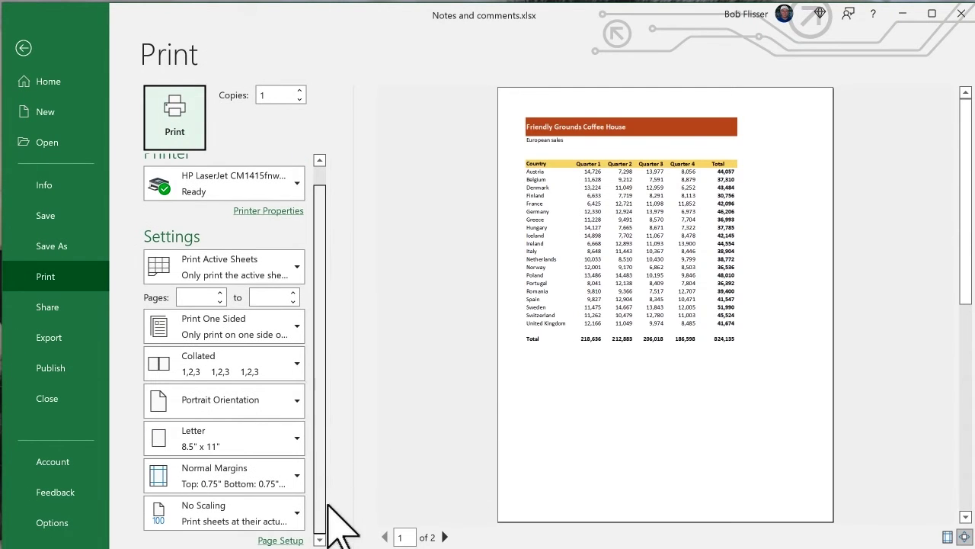
{"action": "left_click", "coordinate": [295, 538]}
{"action": "left_click", "coordinate": [279, 149]}
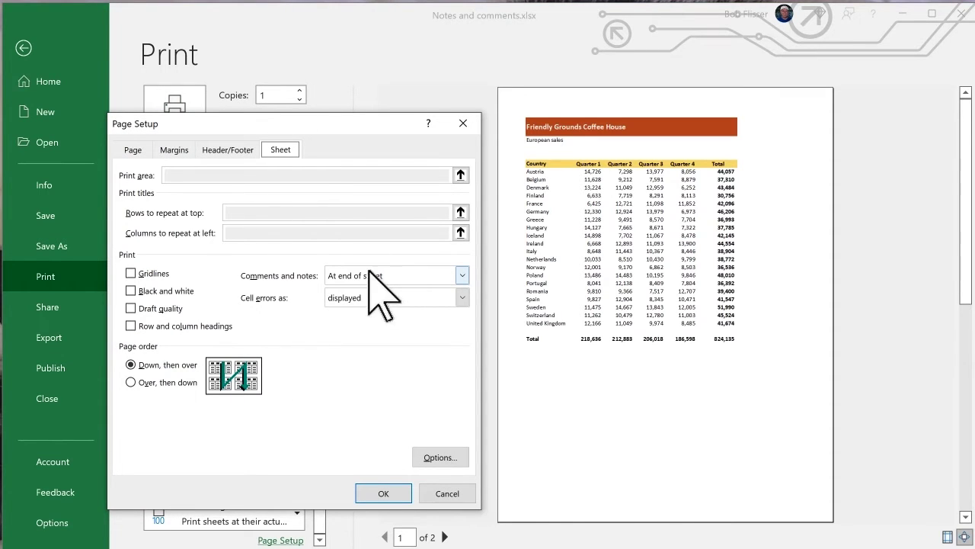
{"action": "left_click", "coordinate": [400, 275]}
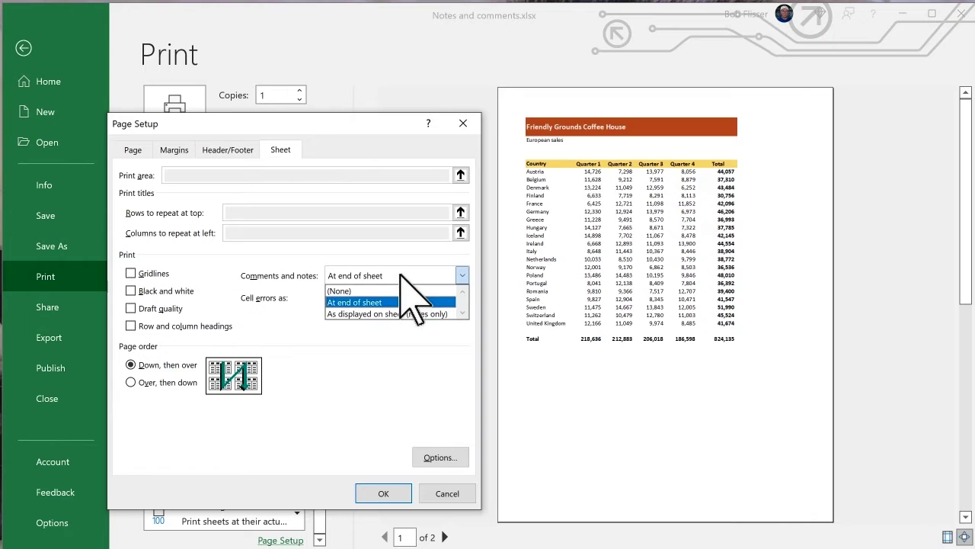
{"action": "left_click", "coordinate": [379, 314]}
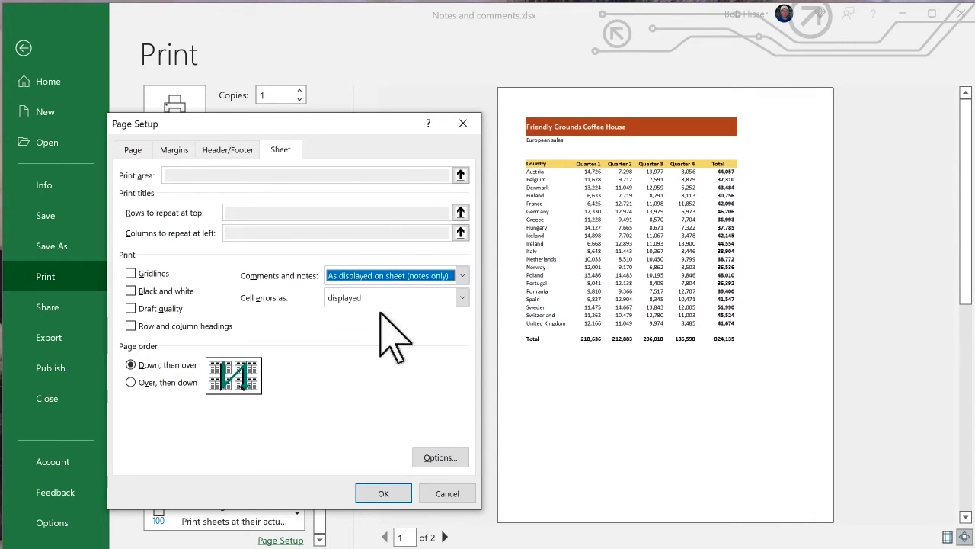
{"action": "left_click", "coordinate": [384, 493]}
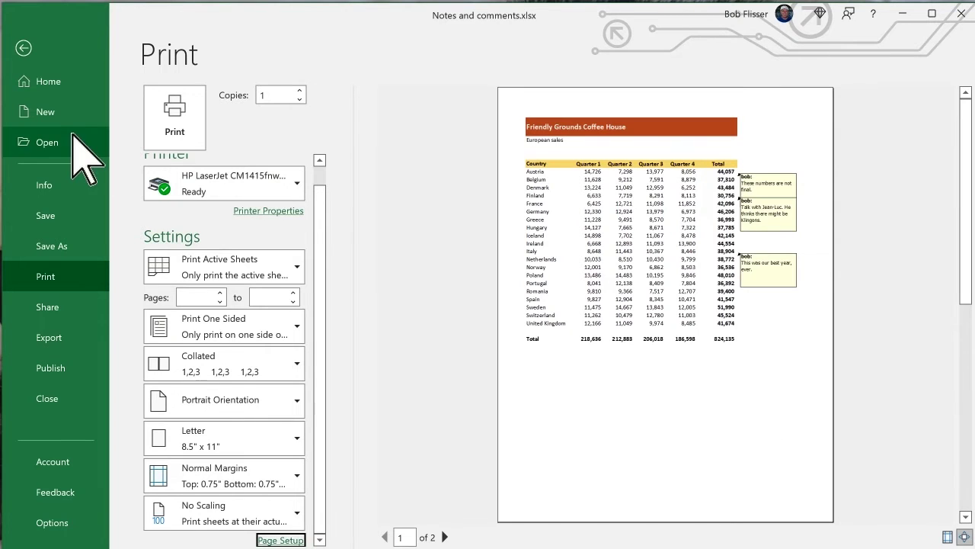
Return to the worksheet, hide all notes again, and select cell H6.
{"action": "left_click", "coordinate": [23, 48]}
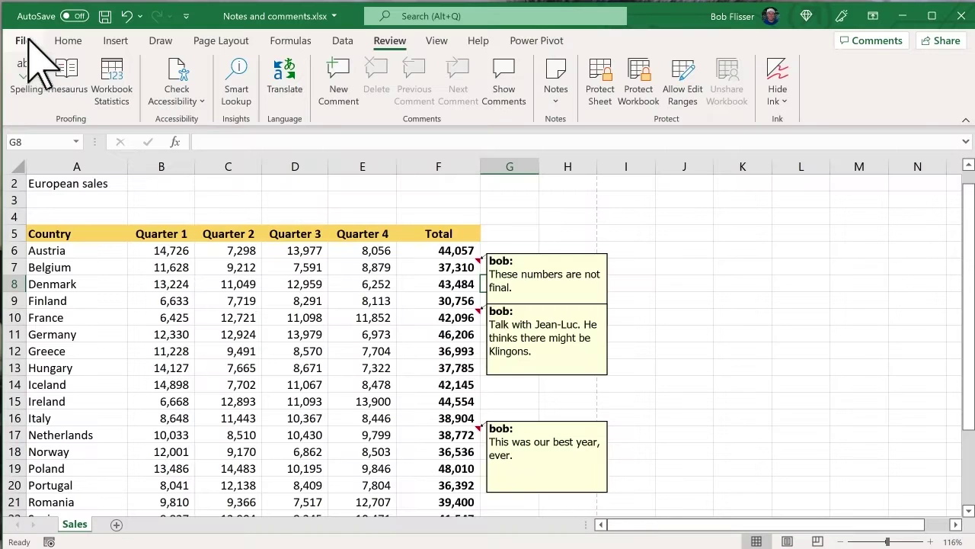
{"action": "left_click", "coordinate": [557, 95]}
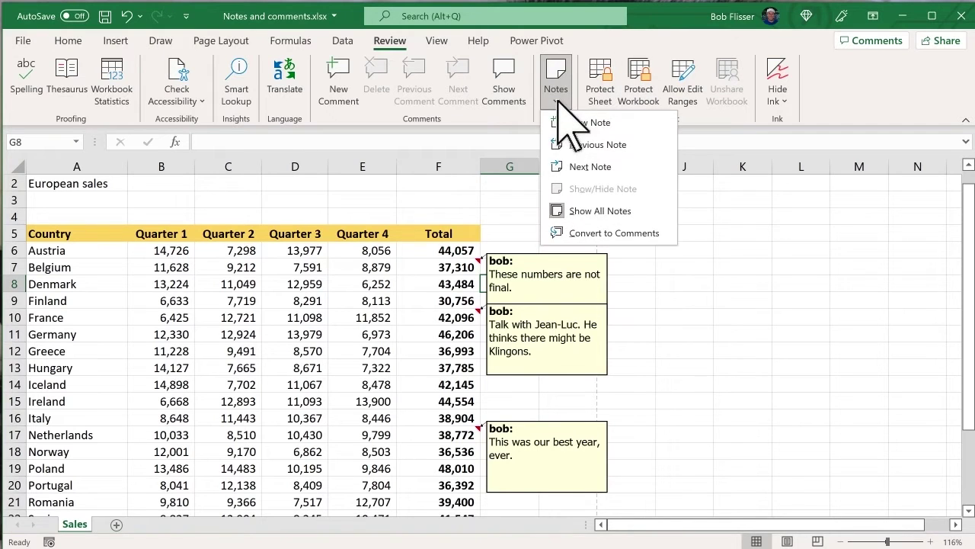
{"action": "left_click", "coordinate": [621, 214]}
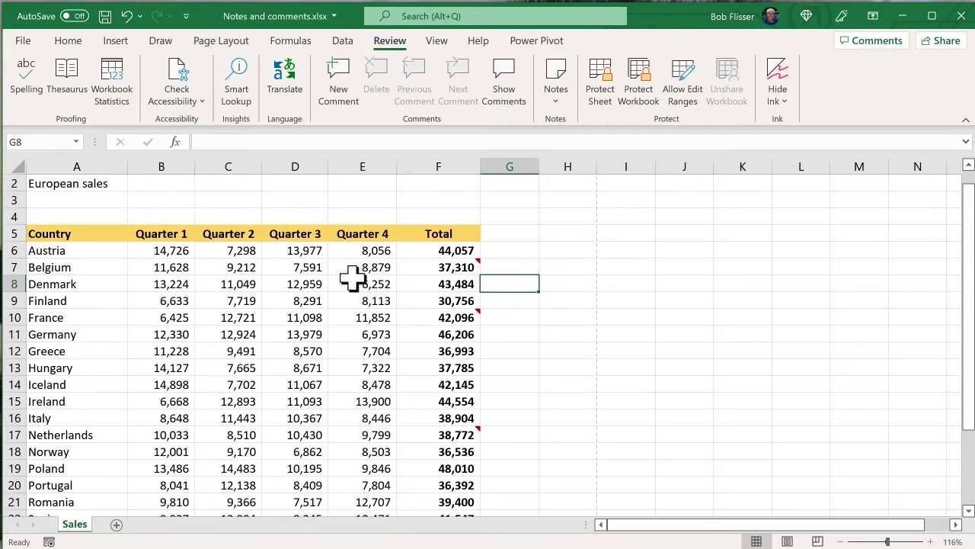
{"action": "left_click", "coordinate": [576, 252]}
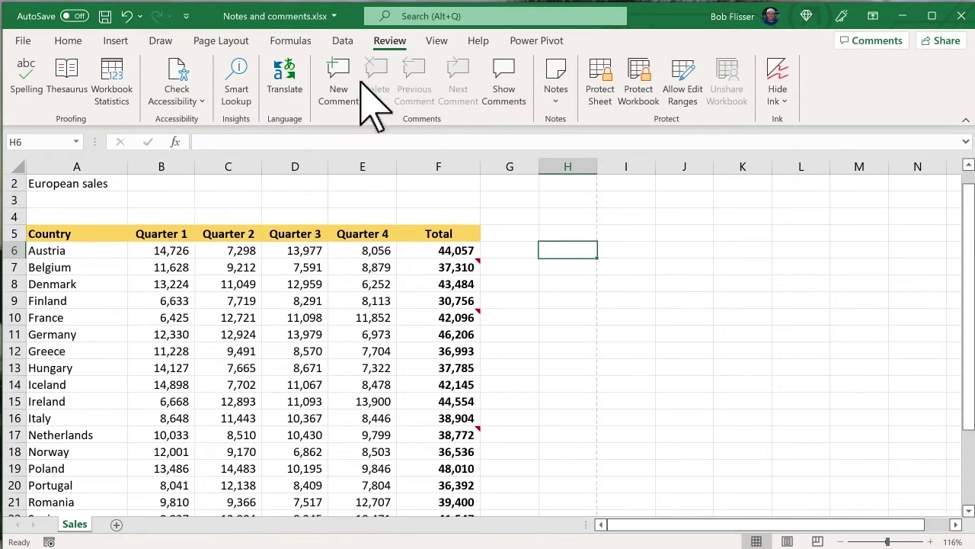
Post a pasted comment on H6 proposing lunch to discuss the numbers, then reply 'OK, how about 1pm?'.
{"action": "left_click", "coordinate": [347, 111]}
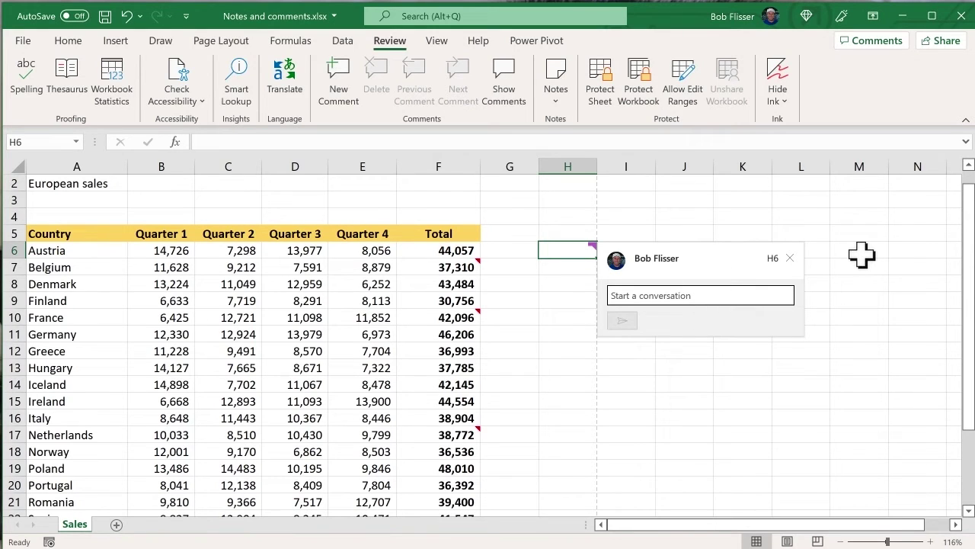
{"action": "type", "text": "Let's discuss these numbers over lunch. Is tomorrow good for you?"}
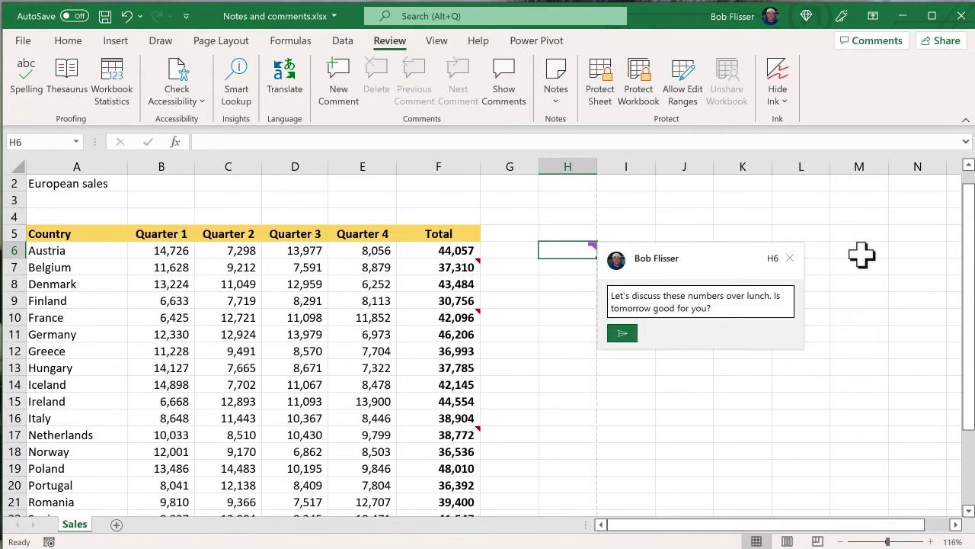
{"action": "left_click", "coordinate": [623, 334]}
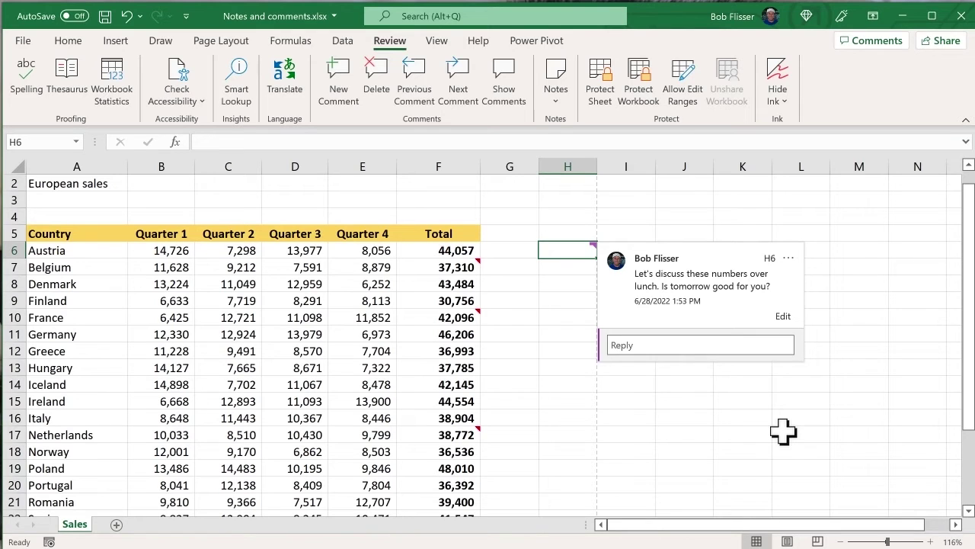
{"action": "left_click", "coordinate": [638, 344]}
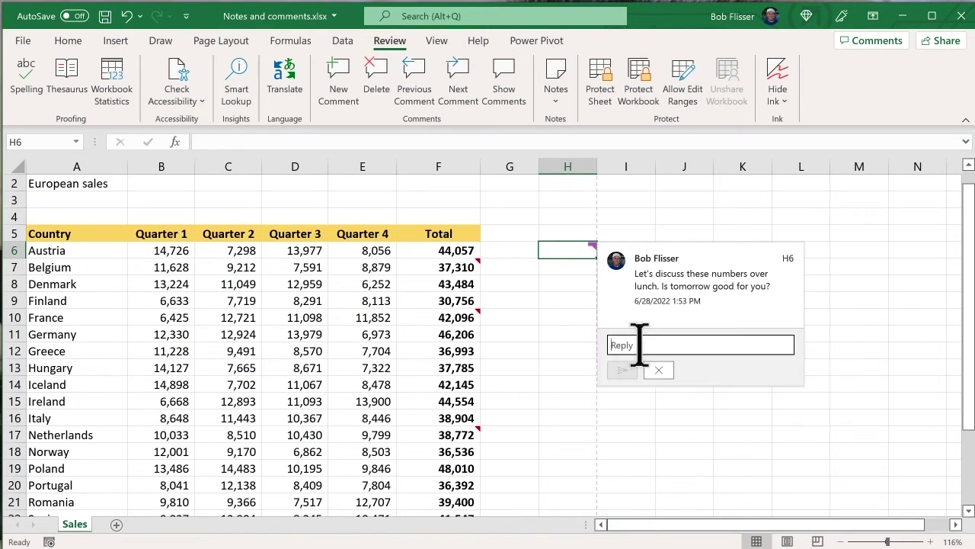
{"action": "type", "text": "OK, how about 1pm?"}
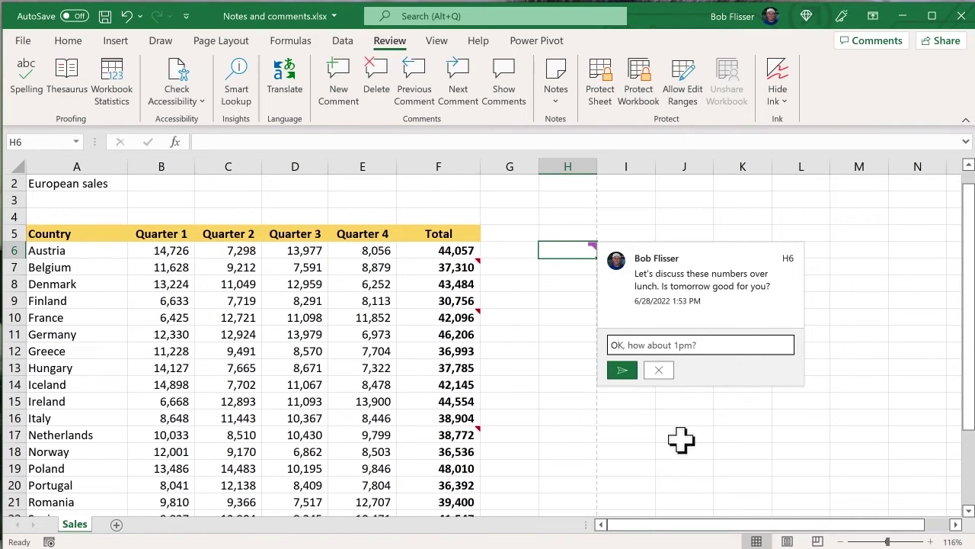
{"action": "left_click", "coordinate": [623, 371]}
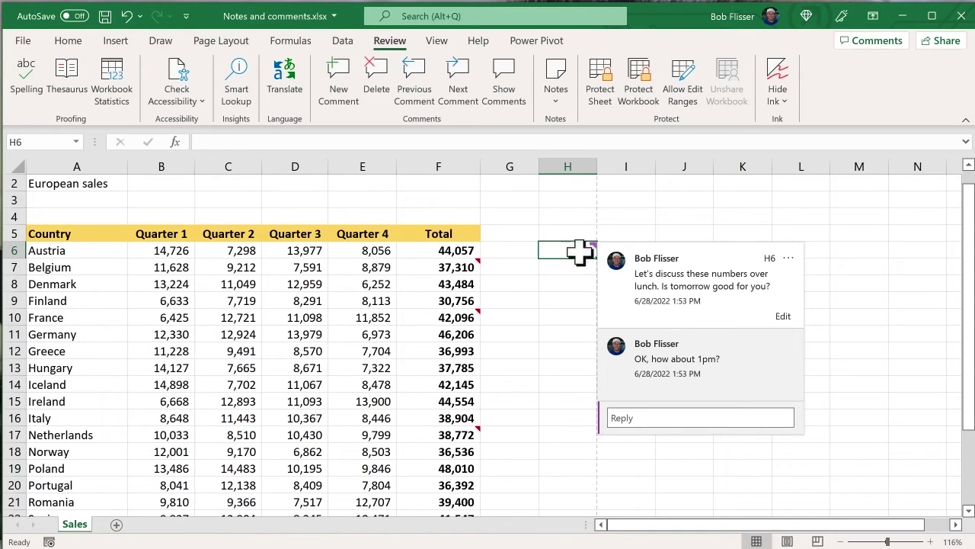
{"action": "left_click", "coordinate": [563, 333]}
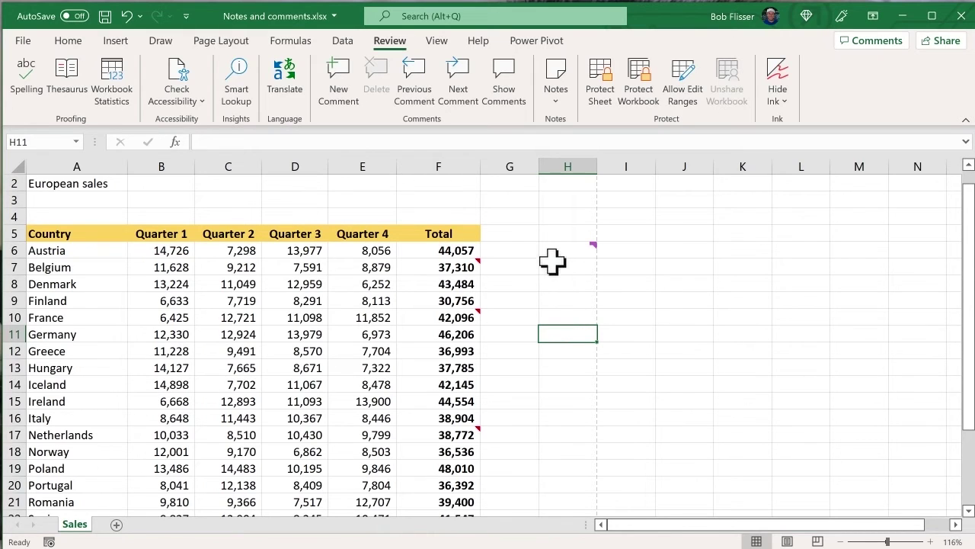
{"action": "mouse_move", "coordinate": [558, 252]}
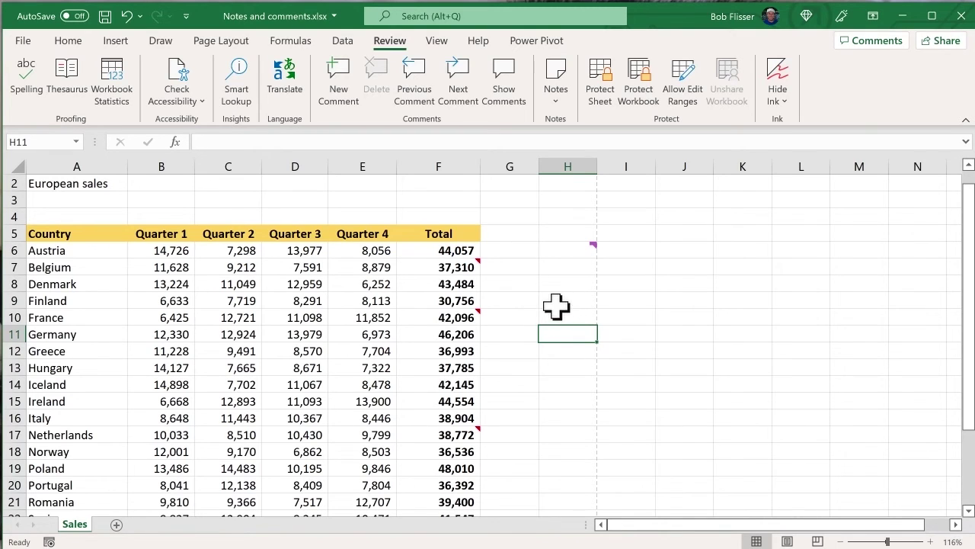
{"action": "left_click", "coordinate": [577, 251]}
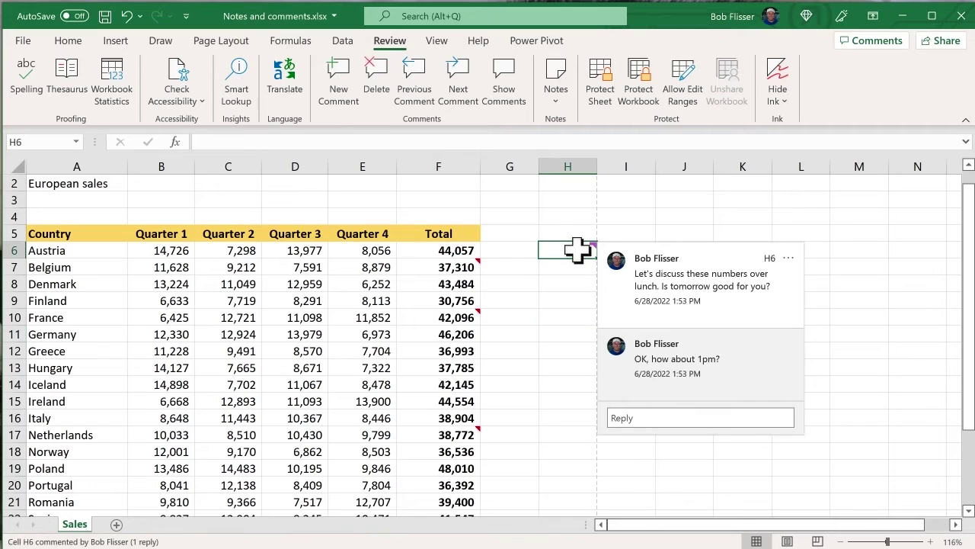
{"action": "left_click", "coordinate": [663, 418]}
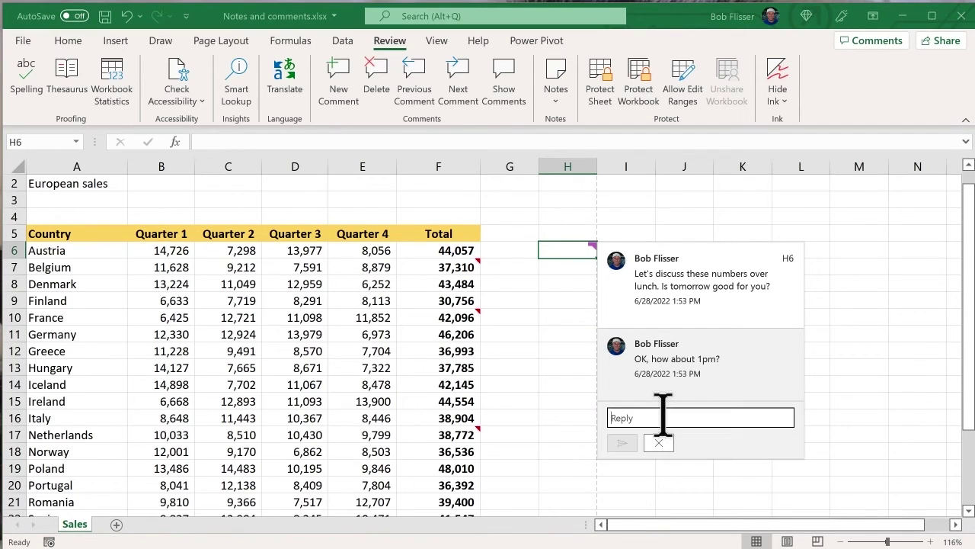
{"action": "left_click", "coordinate": [756, 375]}
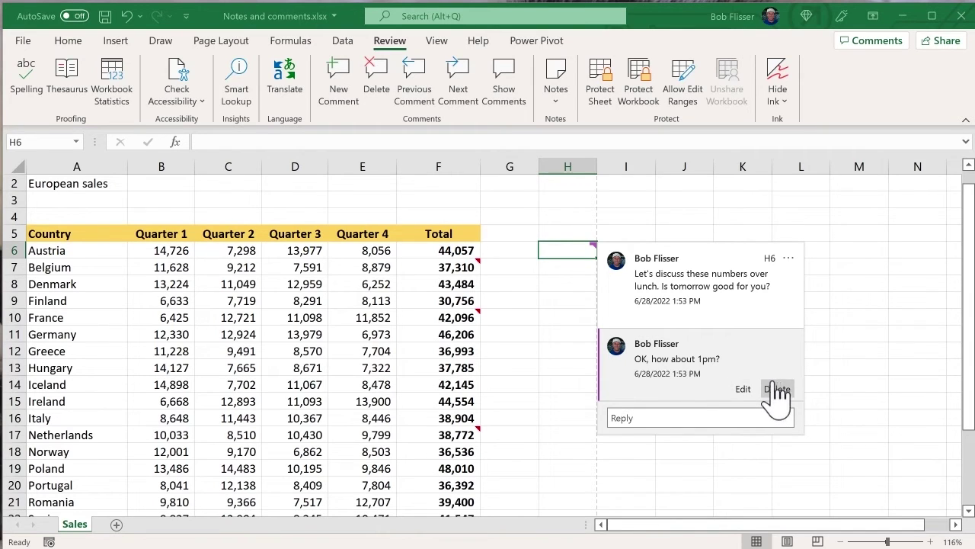
{"action": "left_click", "coordinate": [563, 282]}
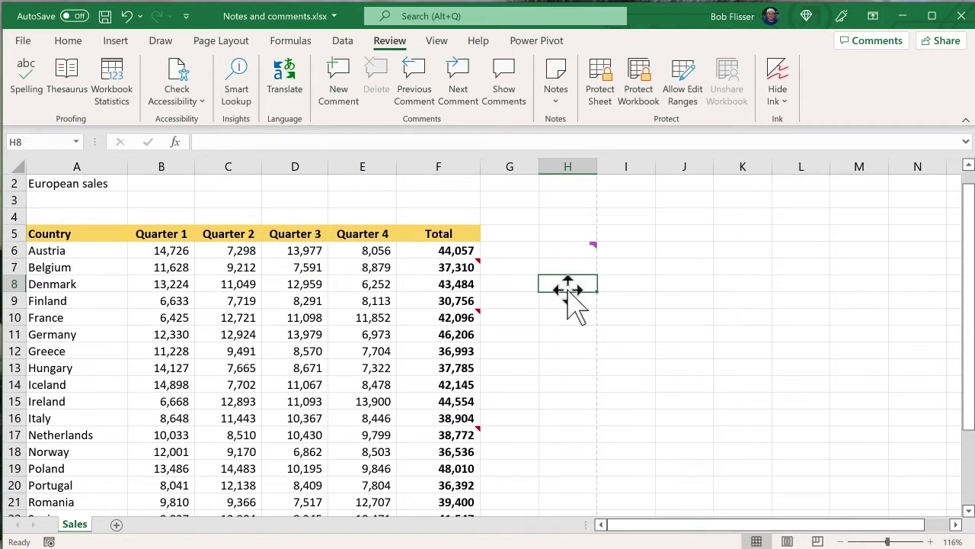
Open the Comments pane, then the print preview showing the sales table on one page.
{"action": "left_click", "coordinate": [505, 79]}
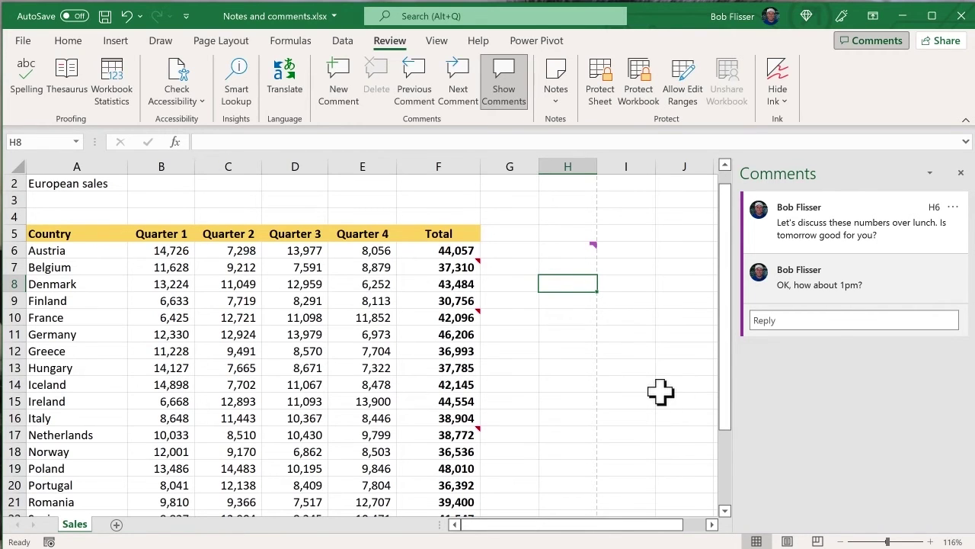
{"action": "key", "text": "ctrl+p"}
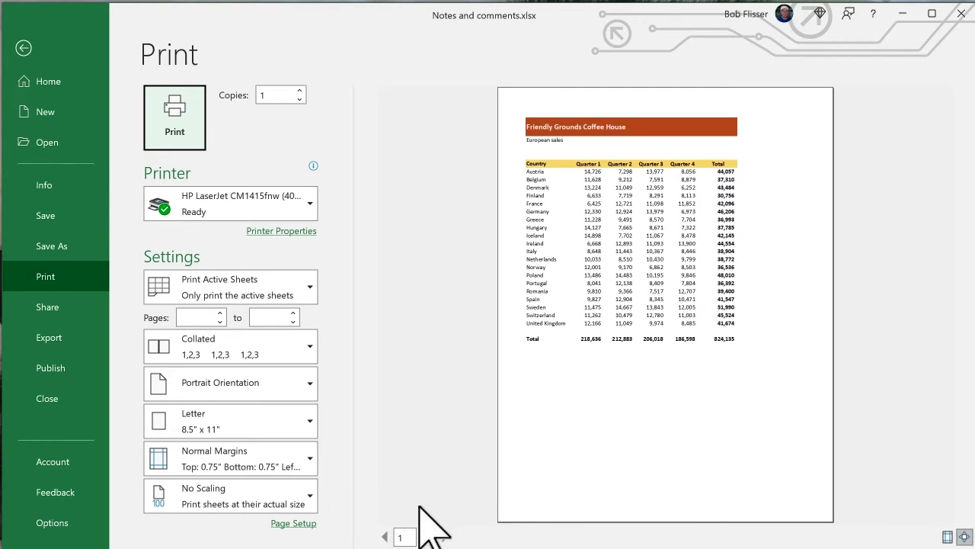
Print comments and notes 'At end of sheet' via Page Setup, then check preview page 2.
{"action": "left_click", "coordinate": [299, 523]}
{"action": "left_click", "coordinate": [278, 147]}
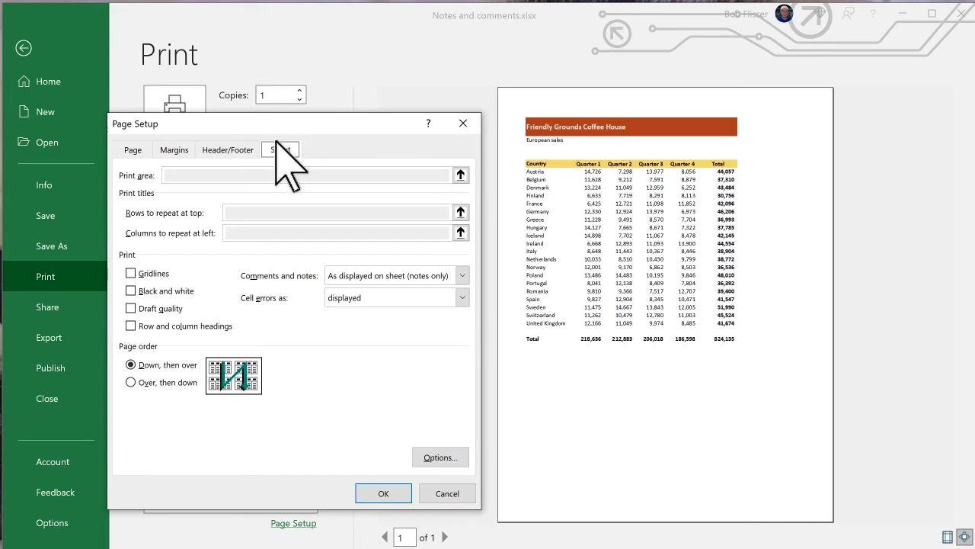
{"action": "left_click", "coordinate": [428, 276]}
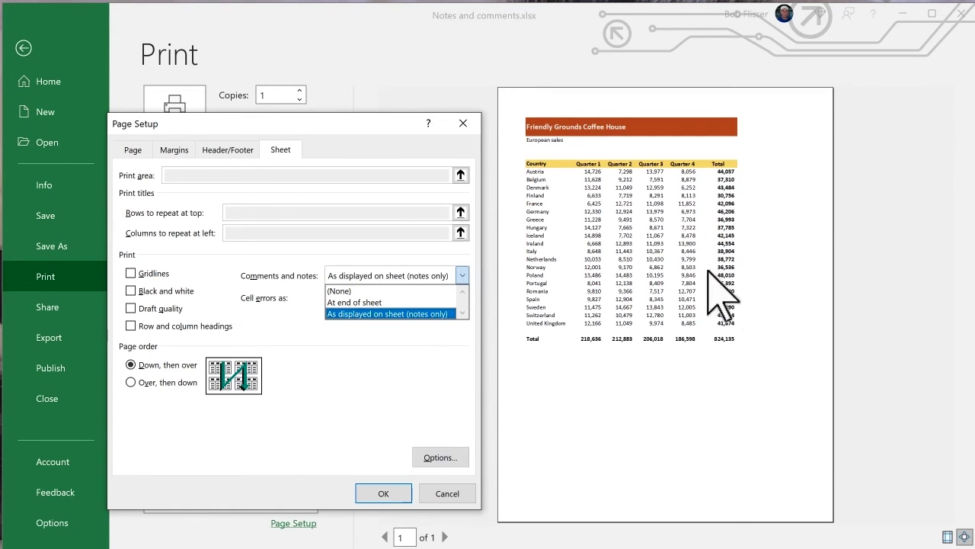
{"action": "left_click", "coordinate": [384, 302]}
{"action": "left_click", "coordinate": [383, 494]}
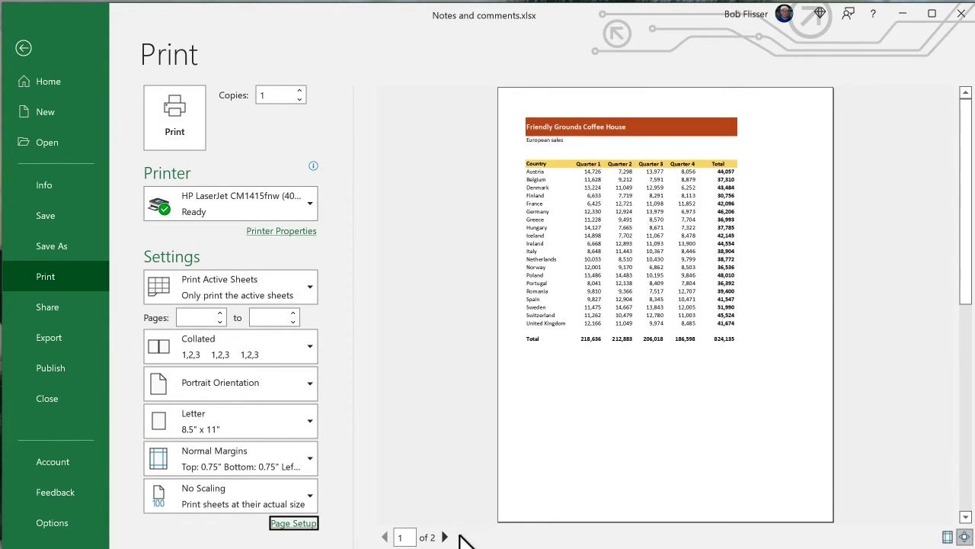
{"action": "left_click", "coordinate": [445, 536]}
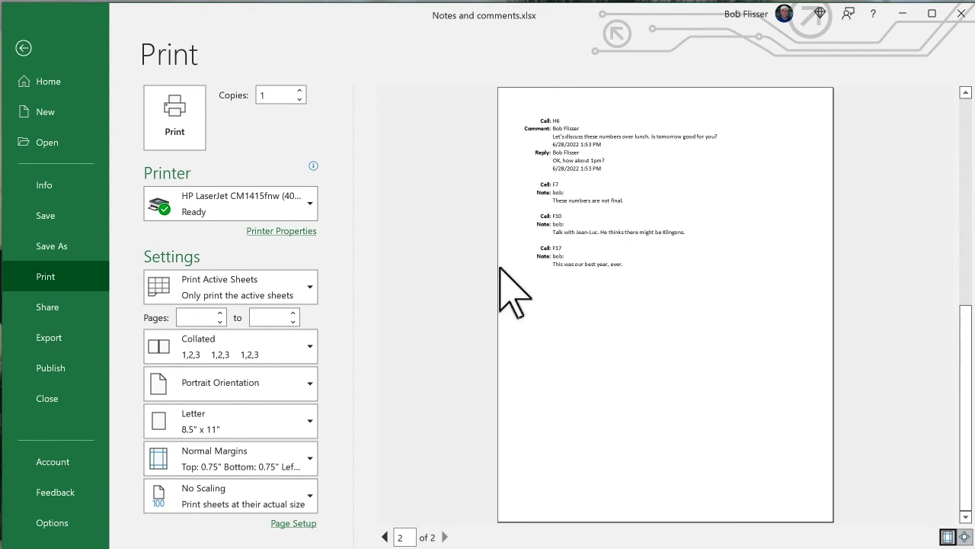
{"action": "left_click", "coordinate": [385, 537]}
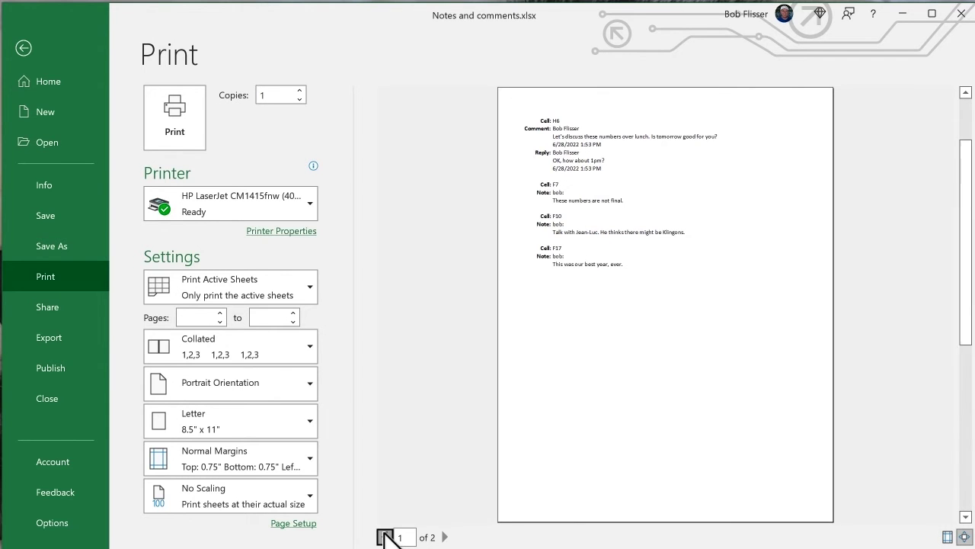
Back on the sheet, add the comment 'This is my second comment.' to H11.
{"action": "left_click", "coordinate": [24, 48]}
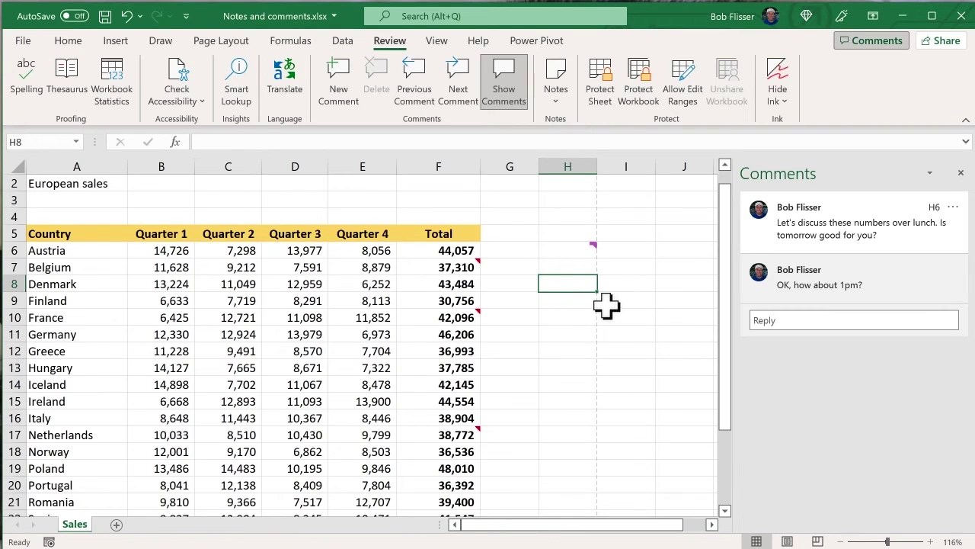
{"action": "left_click", "coordinate": [961, 173]}
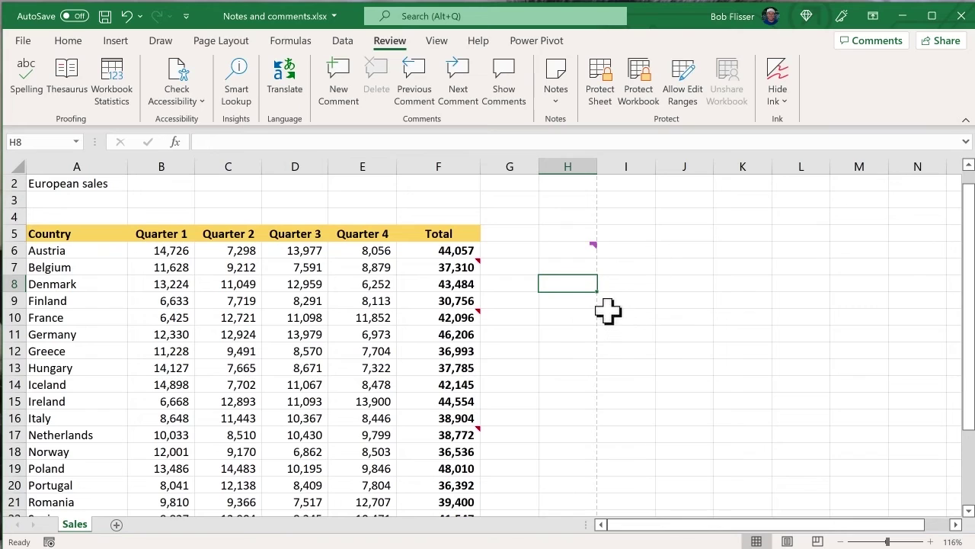
{"action": "left_click", "coordinate": [579, 329]}
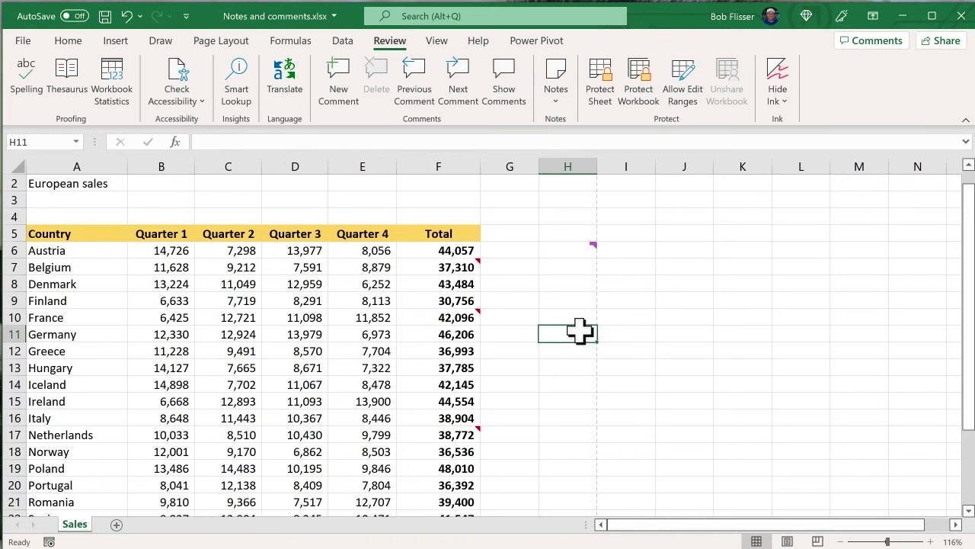
{"action": "left_click", "coordinate": [339, 86]}
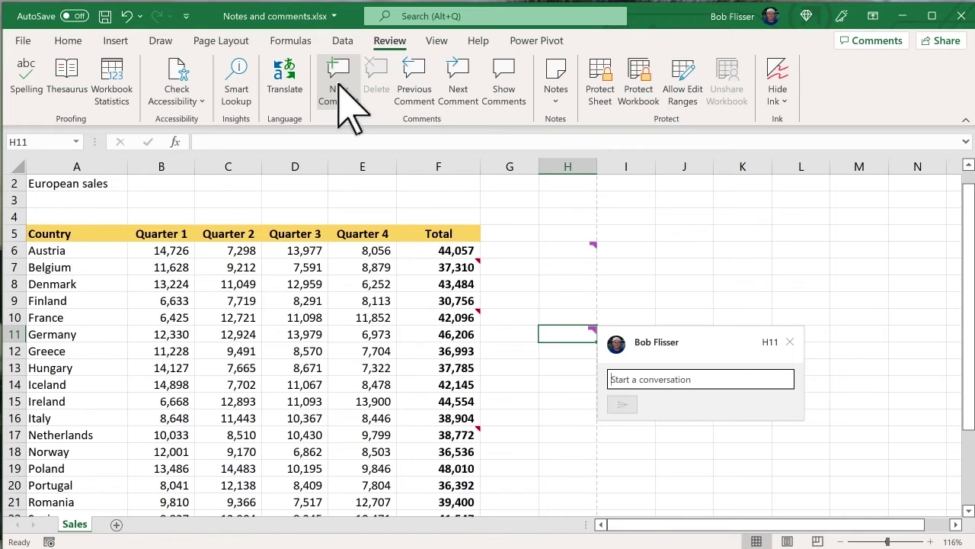
{"action": "type", "text": "This is my second comment."}
{"action": "left_click", "coordinate": [622, 405]}
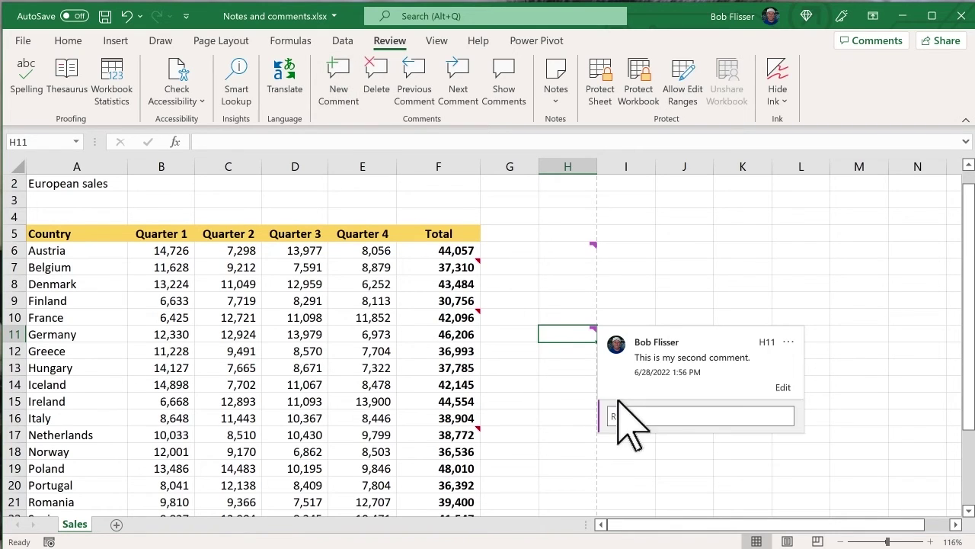
Add the comment 'This is my third comment. Hi there.' to H17.
{"action": "left_click", "coordinate": [569, 437]}
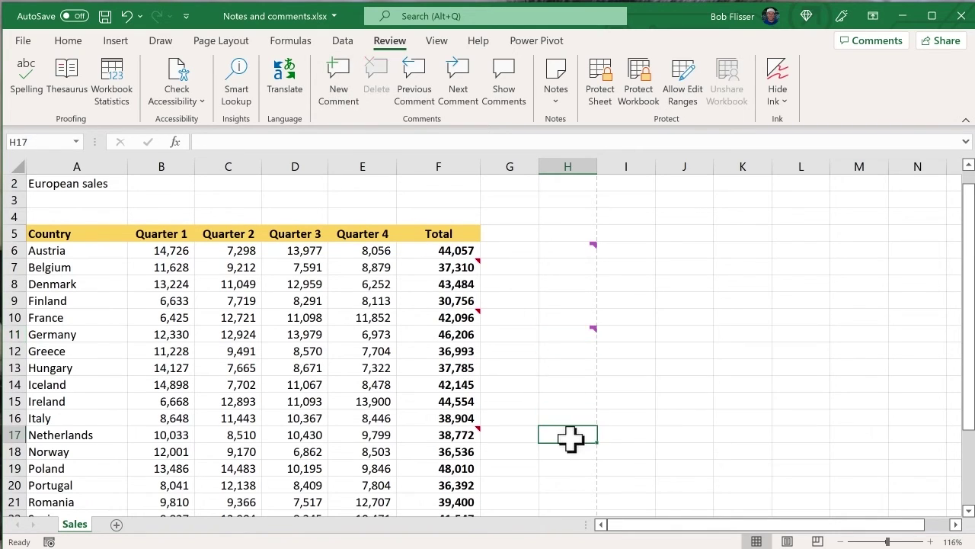
{"action": "left_click", "coordinate": [338, 80]}
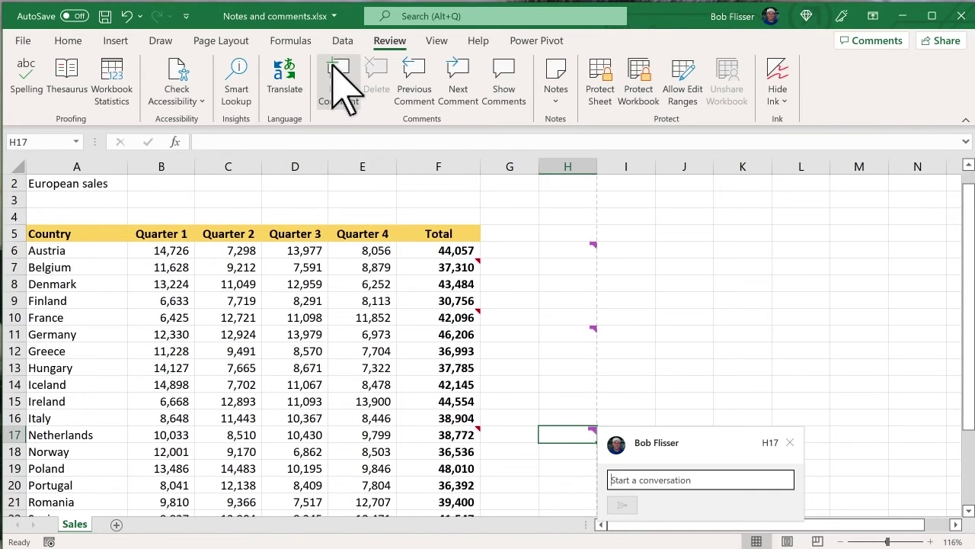
{"action": "type", "text": "This is my third comment. Hi there."}
{"action": "key", "text": "ctrl+Return"}
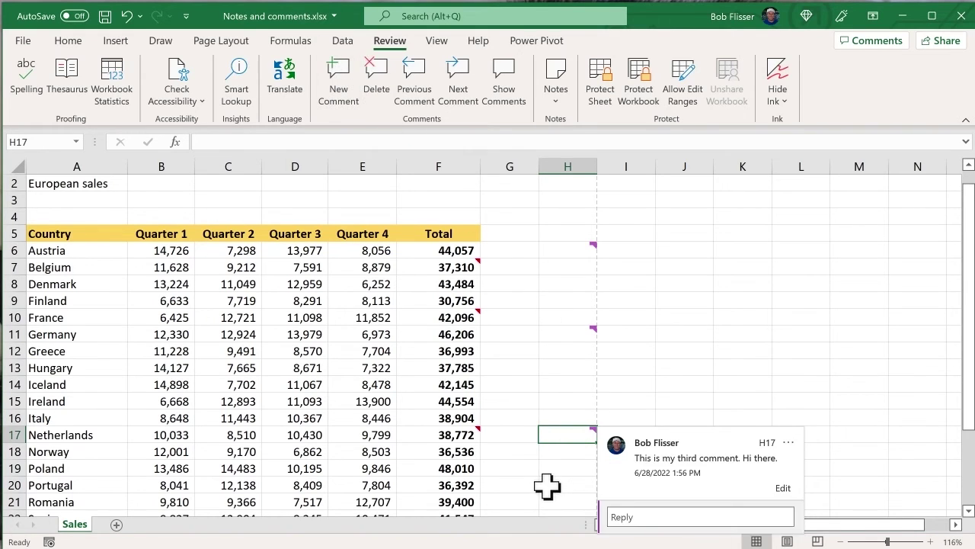
{"action": "left_click", "coordinate": [547, 486]}
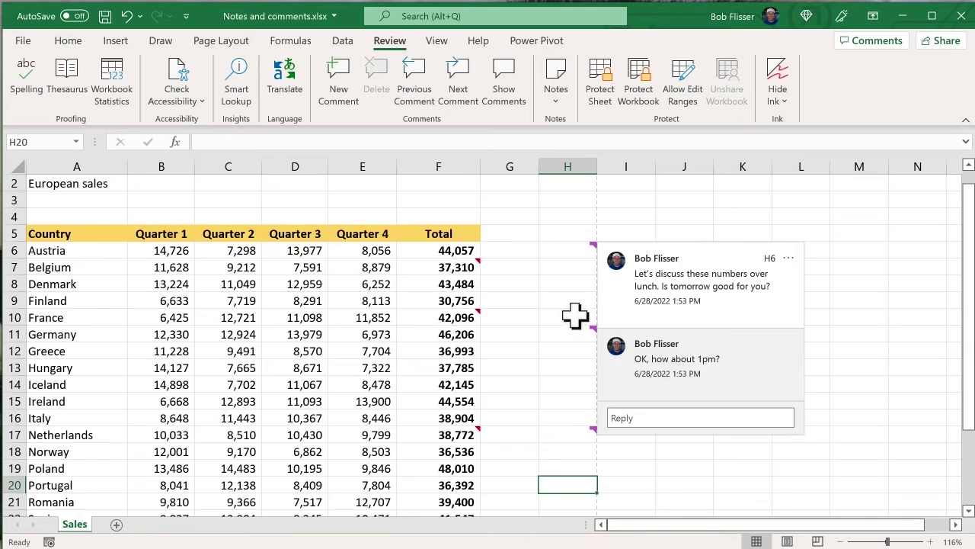
{"action": "mouse_move", "coordinate": [572, 432]}
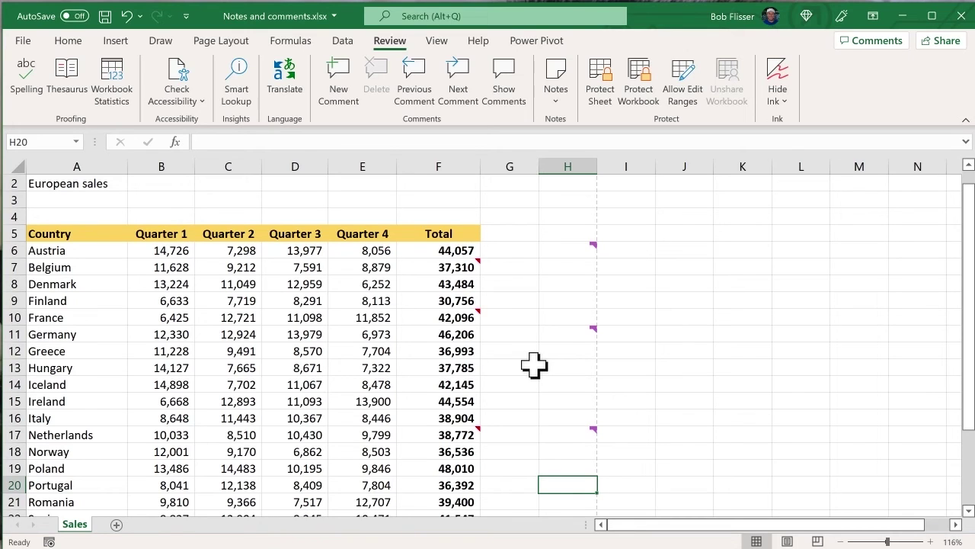
{"action": "left_click", "coordinate": [506, 80]}
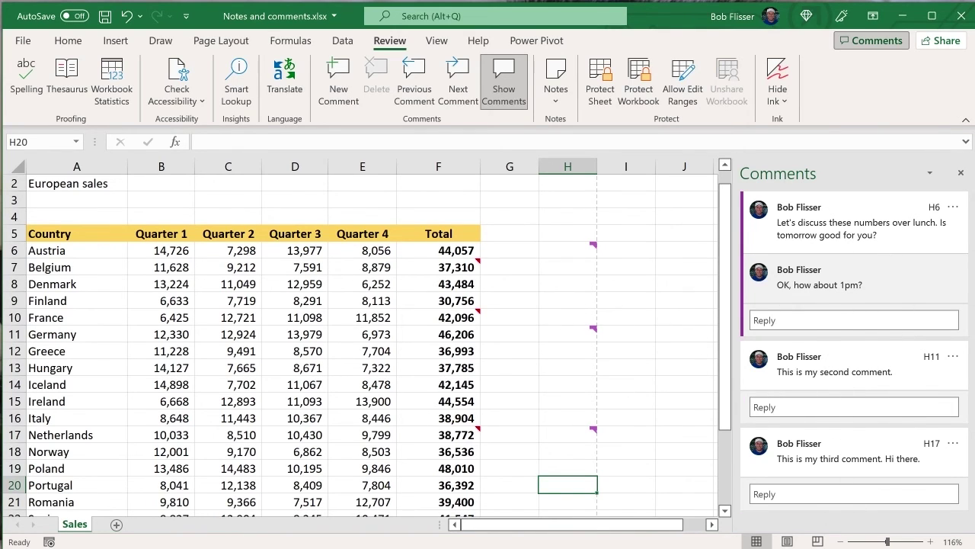
{"action": "left_click", "coordinate": [960, 173]}
{"action": "left_click", "coordinate": [566, 223]}
{"action": "left_click", "coordinate": [556, 198]}
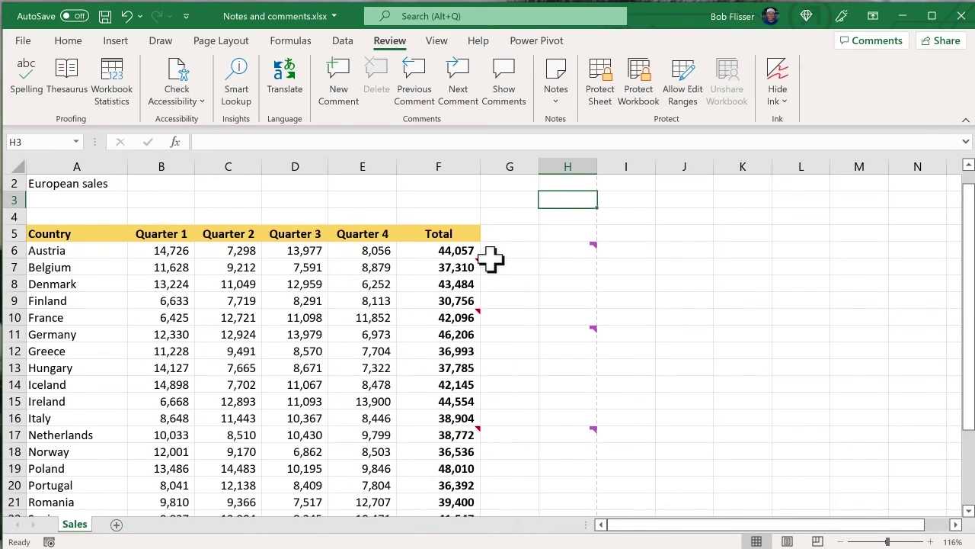
Step through the H6, H11 and H17 comments and back, then delete the H17 comment.
{"action": "left_click", "coordinate": [459, 84]}
{"action": "left_click", "coordinate": [460, 84]}
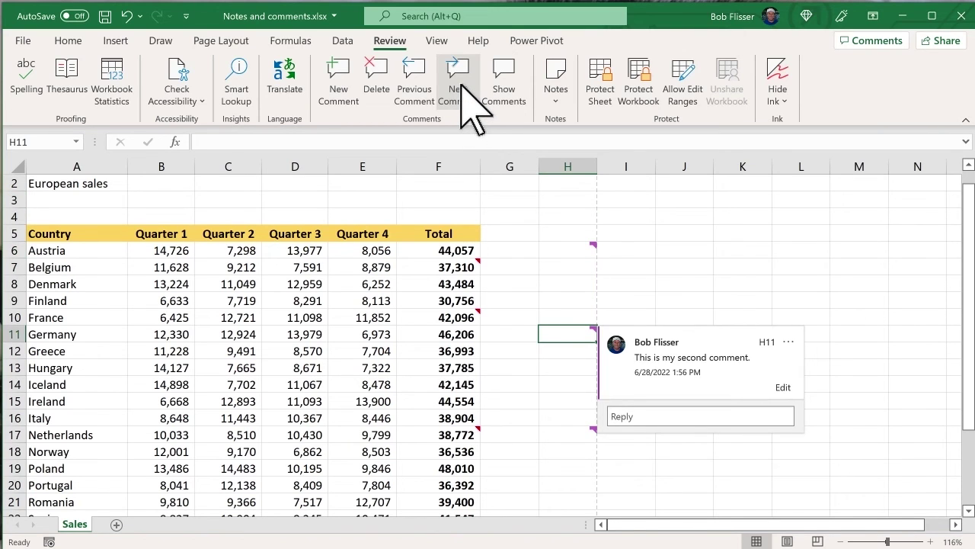
{"action": "left_click", "coordinate": [461, 84]}
{"action": "left_click", "coordinate": [416, 84]}
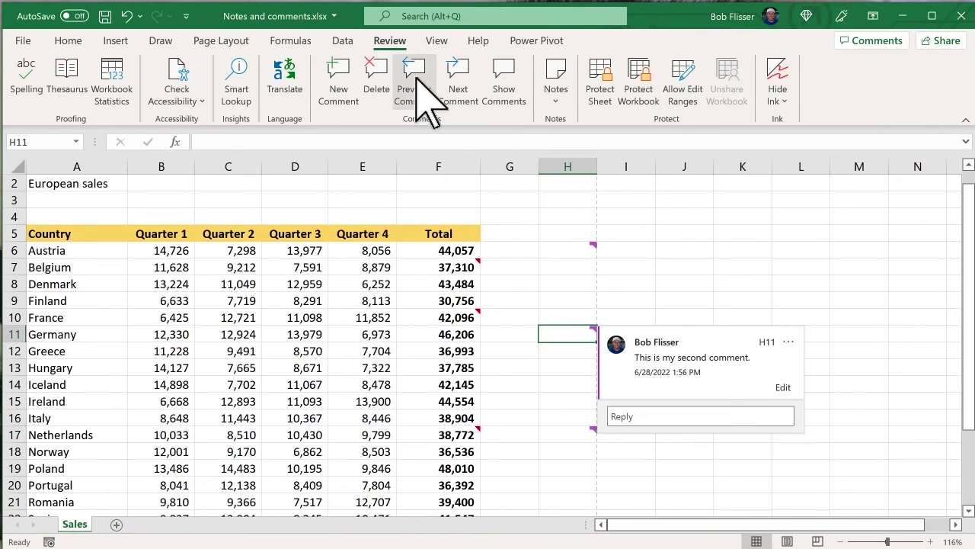
{"action": "left_click", "coordinate": [416, 84]}
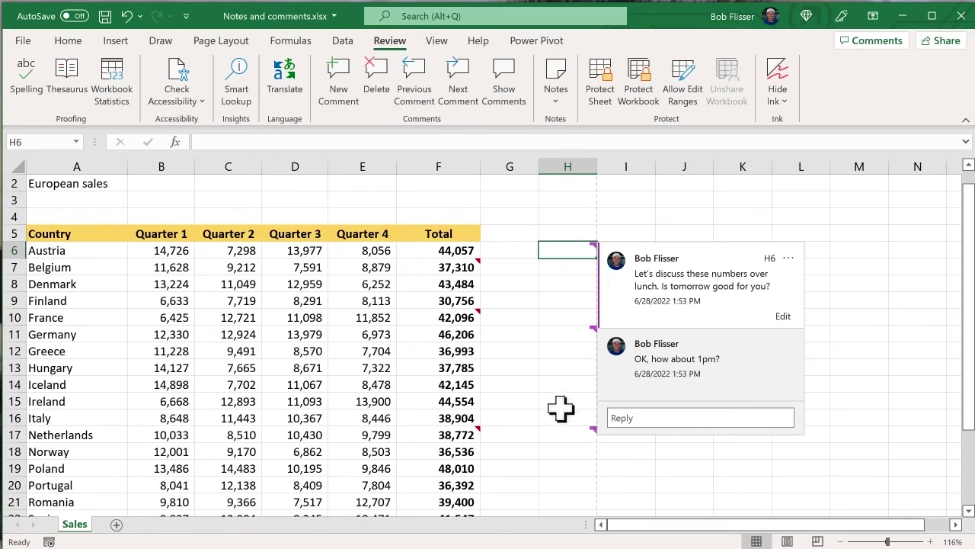
{"action": "left_click", "coordinate": [567, 436]}
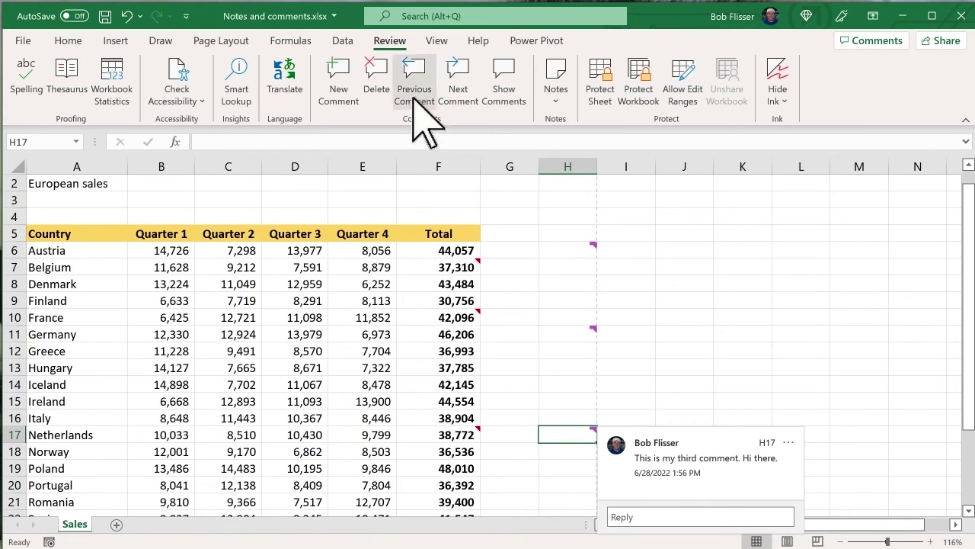
{"action": "left_click", "coordinate": [381, 84]}
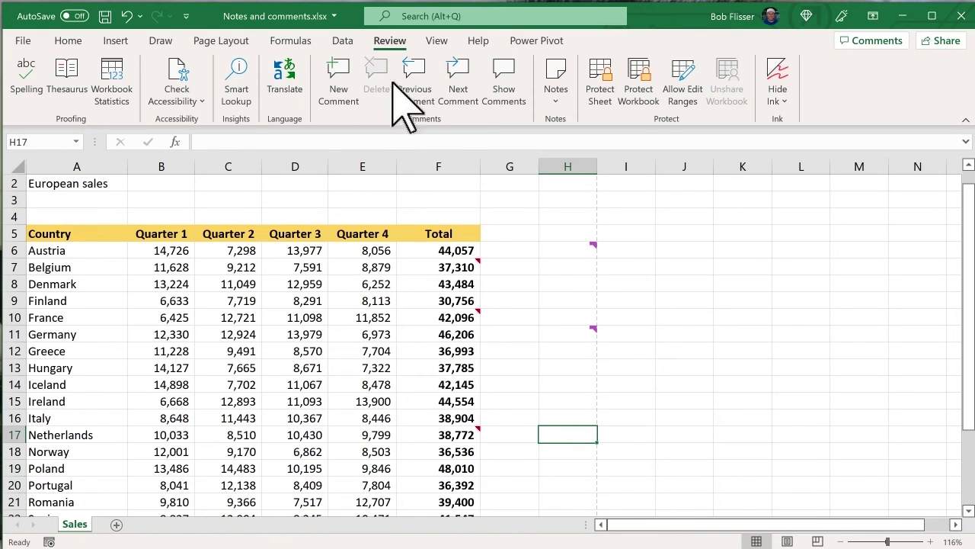